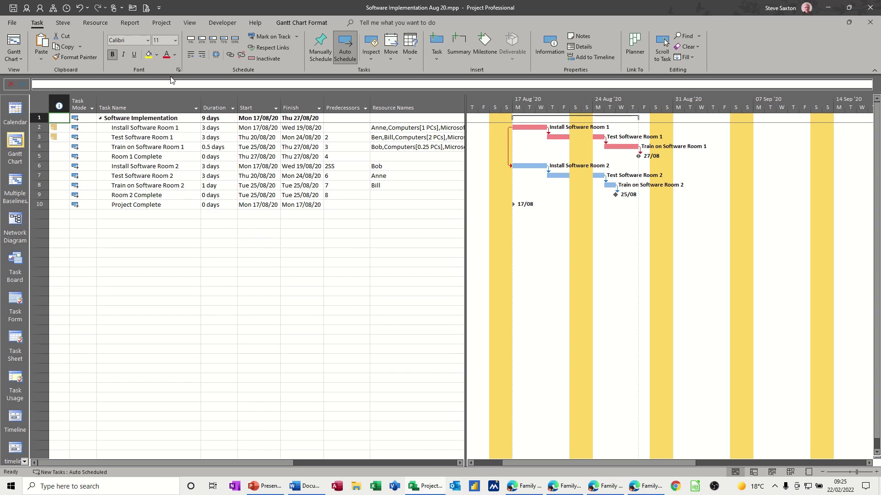
Show the Gantt chart's Filter dropdown list from the View tab.
left_click(189, 24)
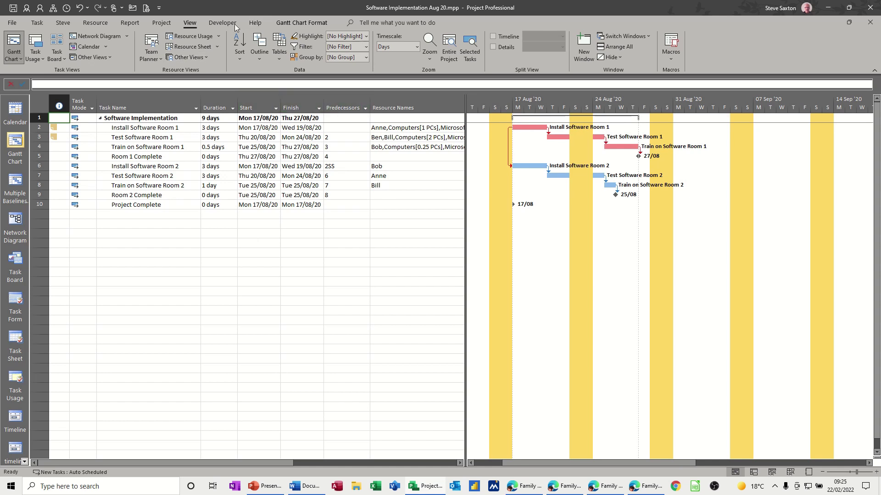
left_click(366, 46)
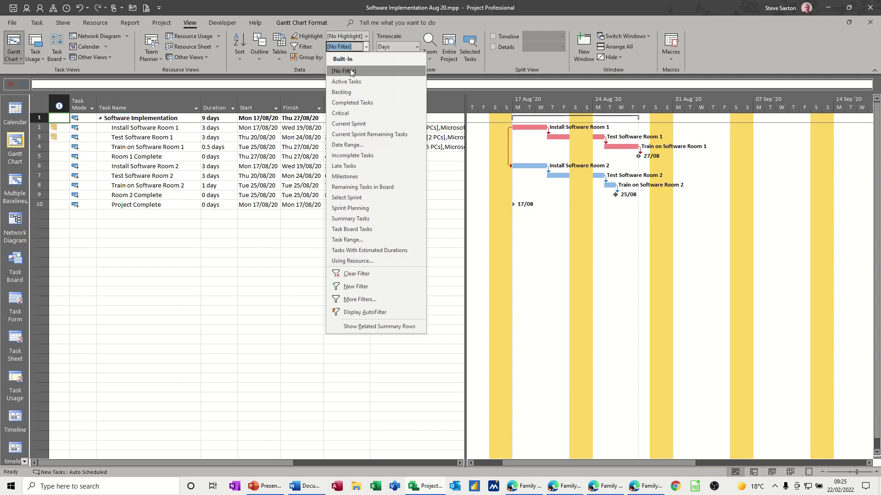
Create and save the 'Steve' filter: % Complete is greater than or equal to 75%.
left_click(355, 287)
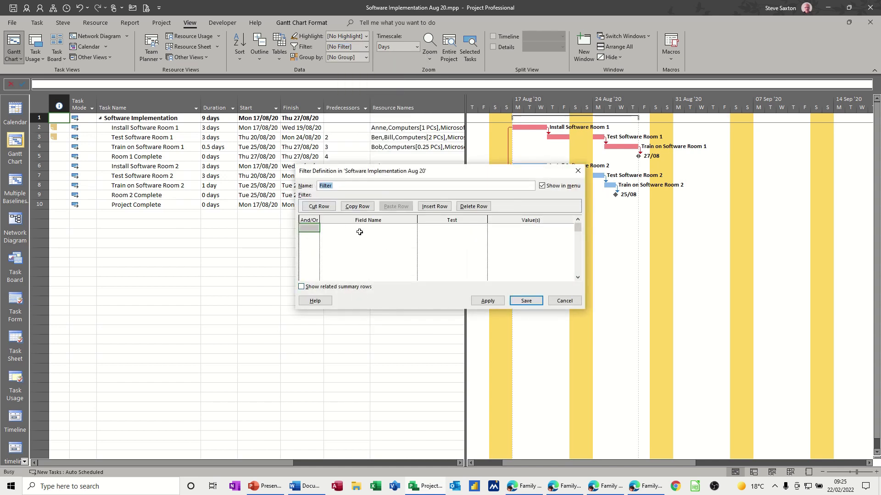
type("Steve")
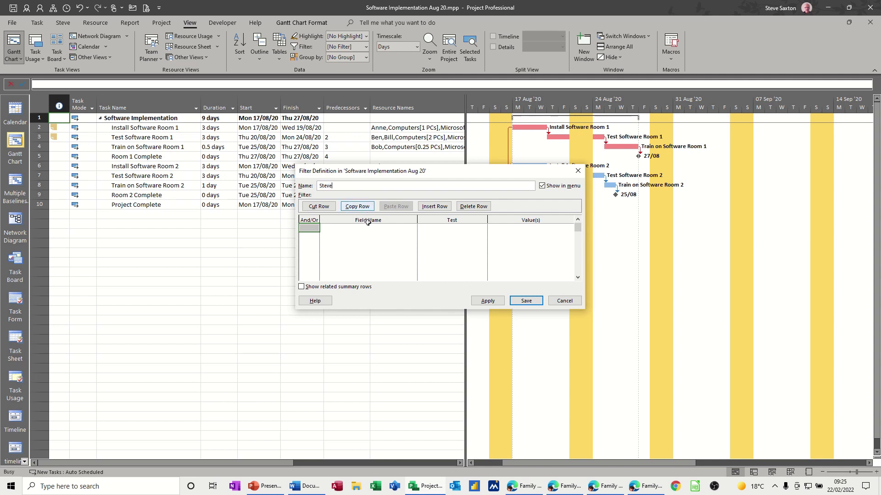
left_click(354, 231)
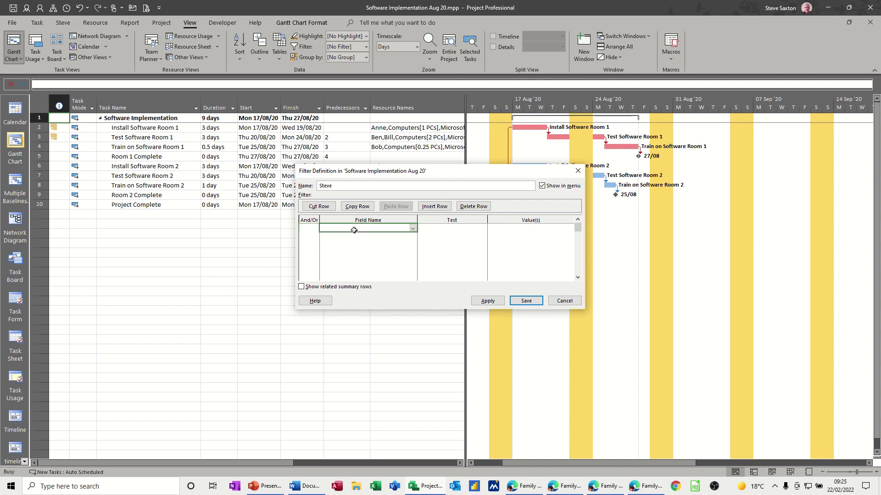
left_click(413, 229)
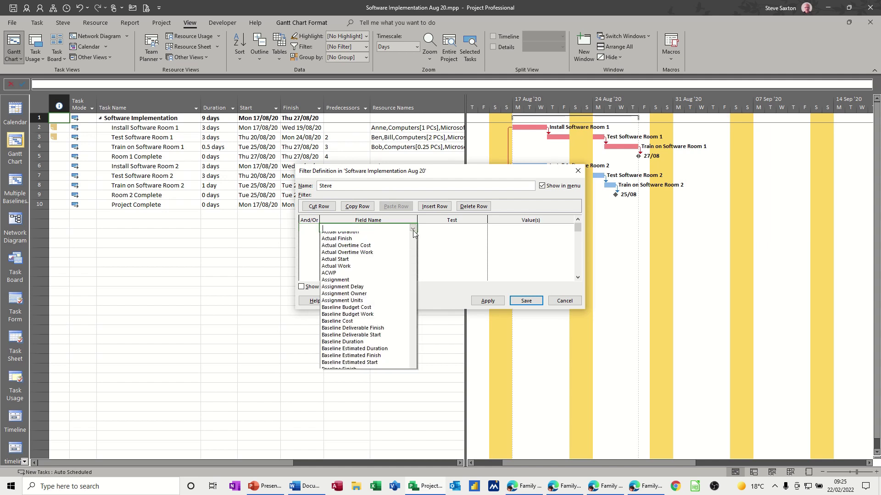
left_click(348, 236)
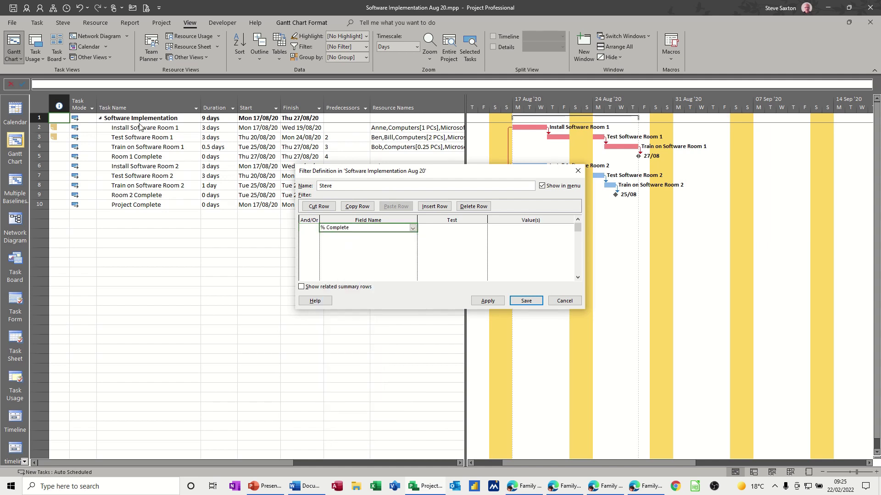
left_click(440, 229)
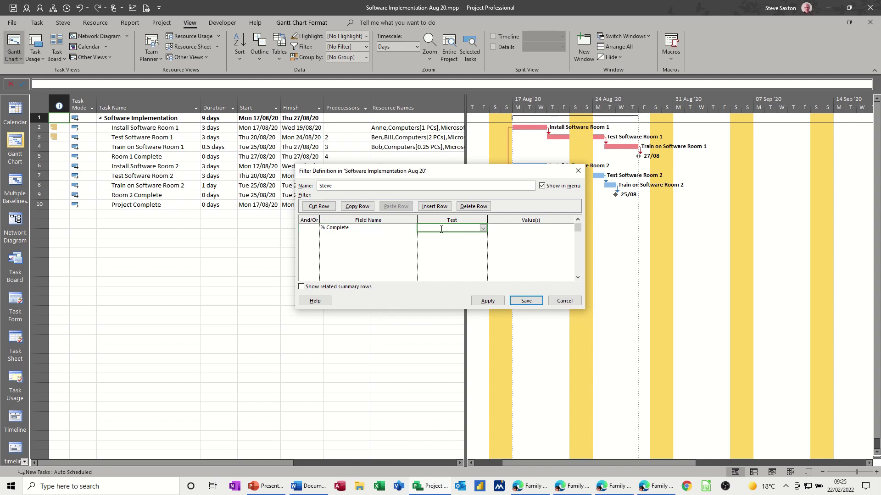
left_click(483, 230)
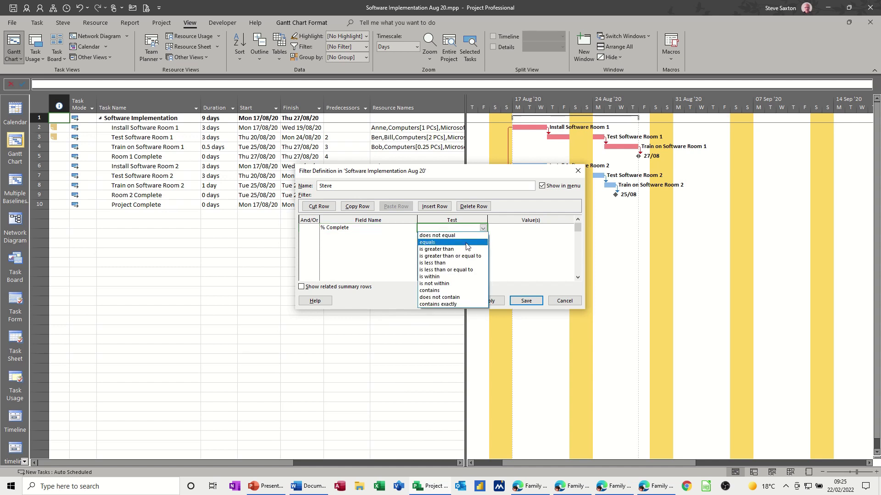
left_click(453, 256)
left_click(509, 230)
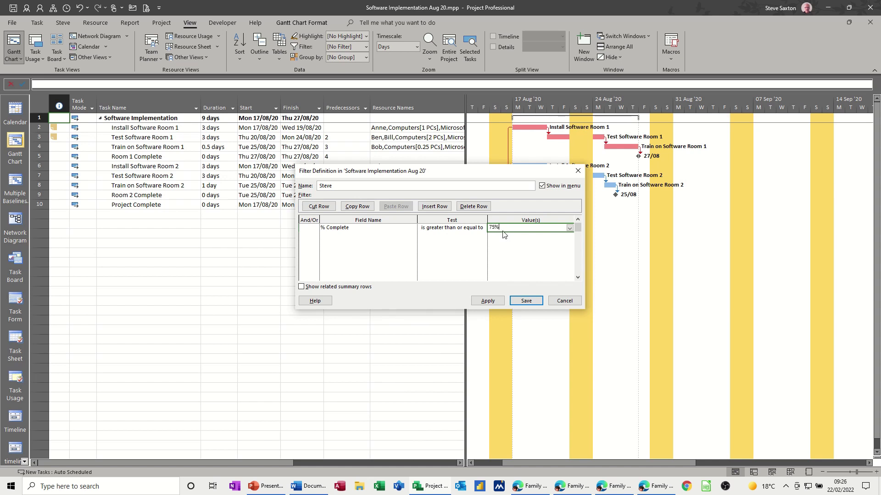
left_click(525, 302)
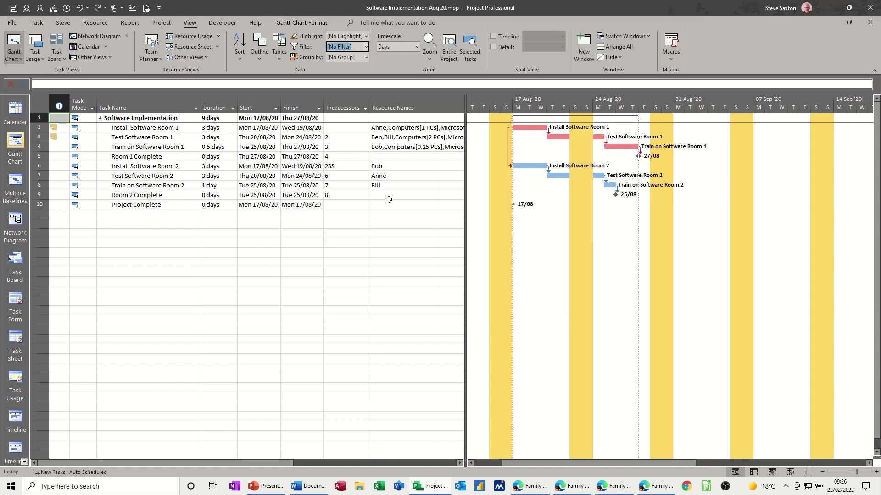
Apply the Steve filter, then clear it to show all tasks.
left_click(366, 48)
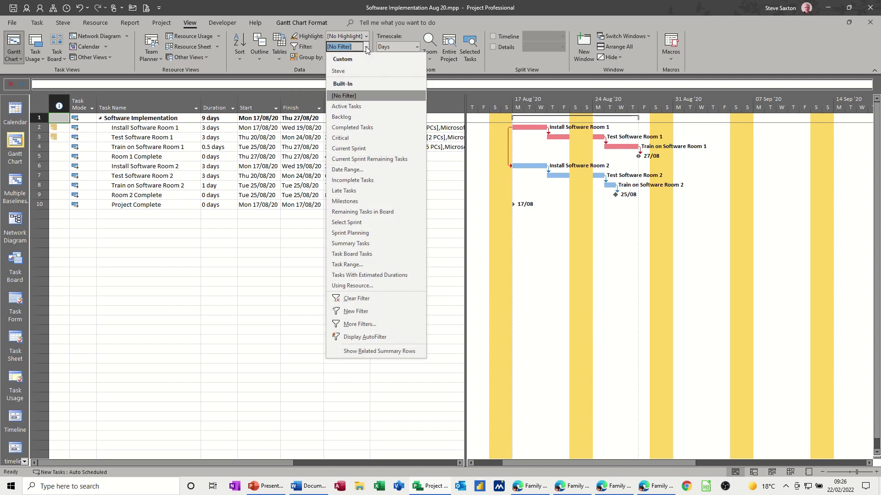
left_click(339, 71)
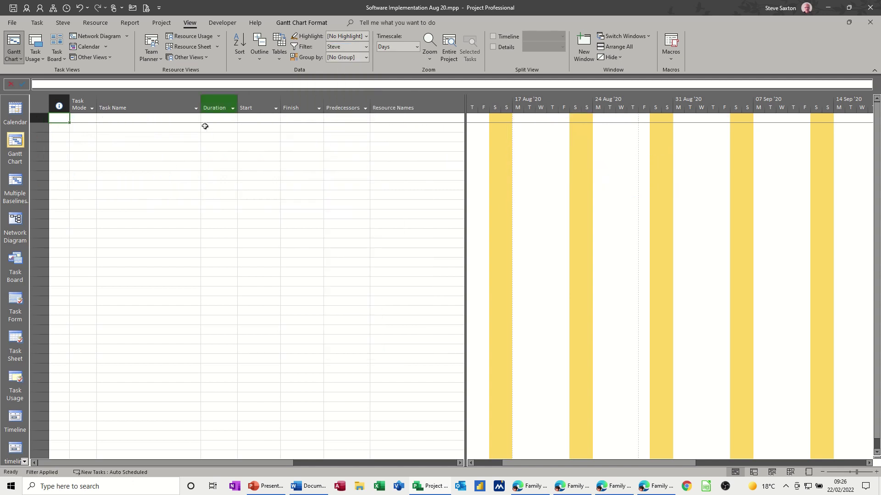
left_click(365, 47)
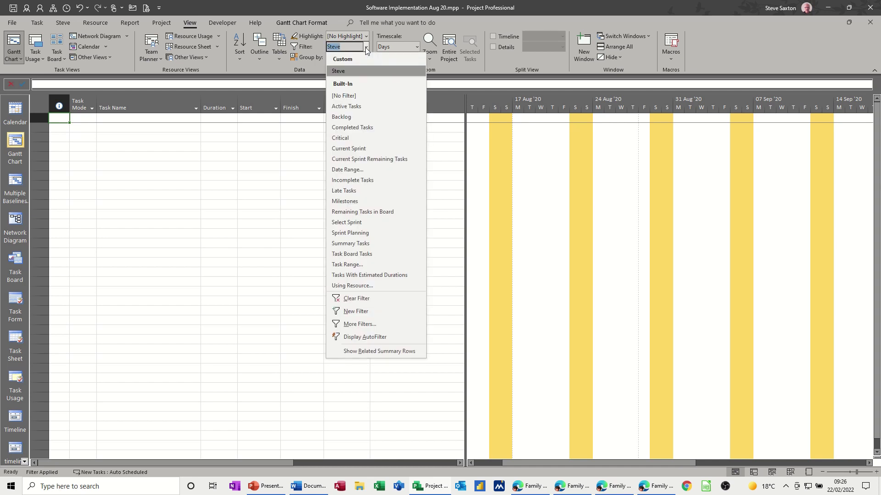
left_click(344, 96)
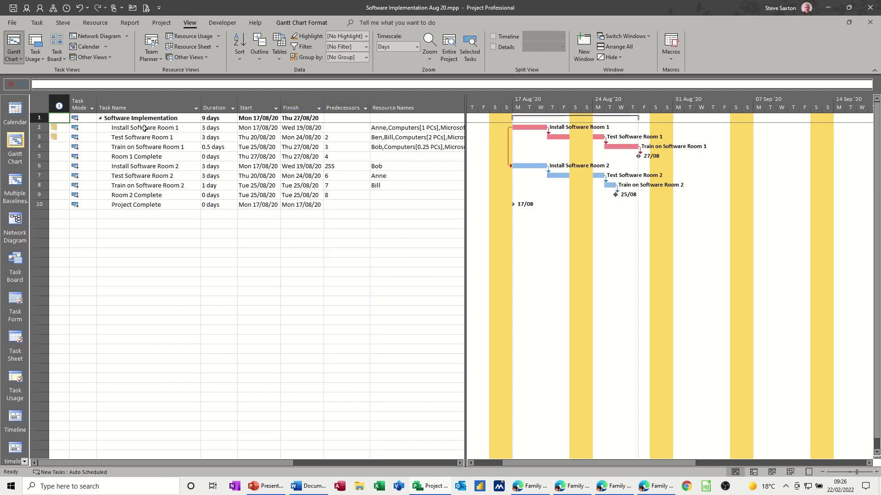
Mark Install and Test Software Room 1 as 100% complete.
left_click_drag(144, 128, 144, 134)
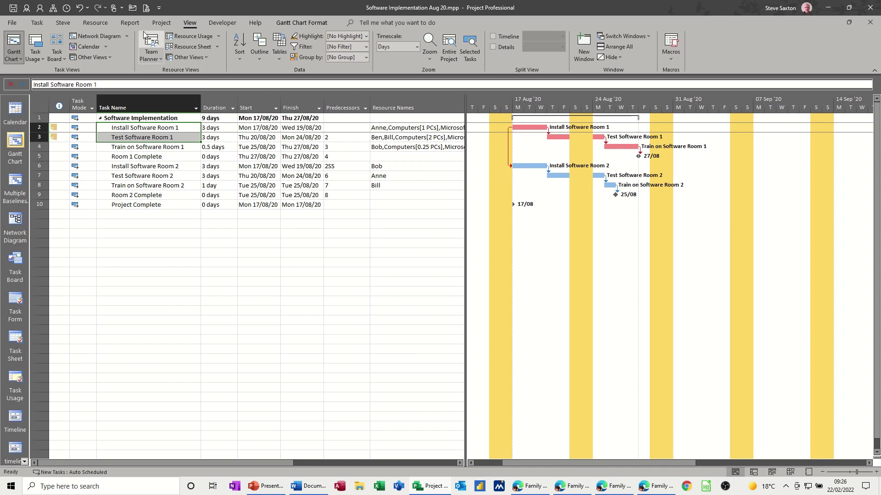
left_click(35, 24)
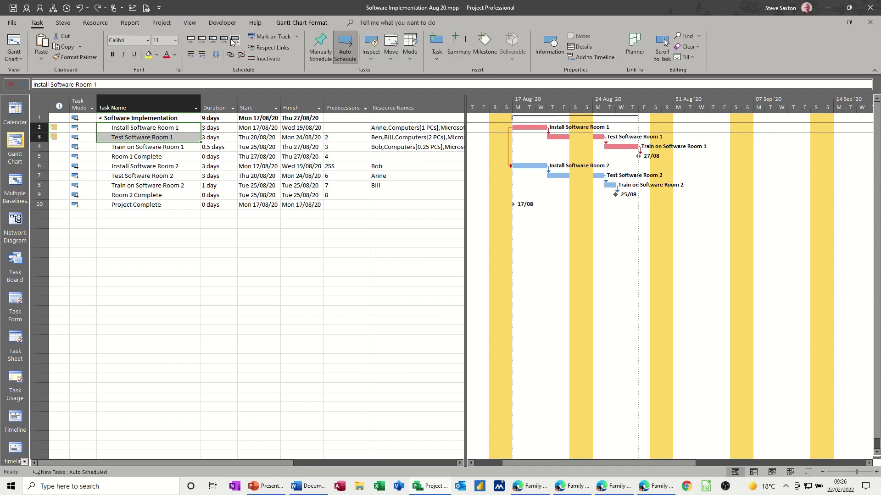
left_click(236, 40)
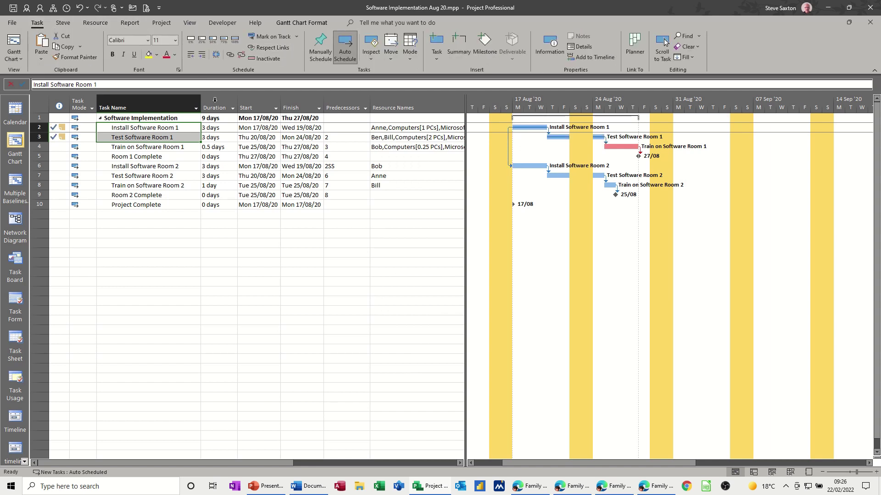
left_click(180, 146)
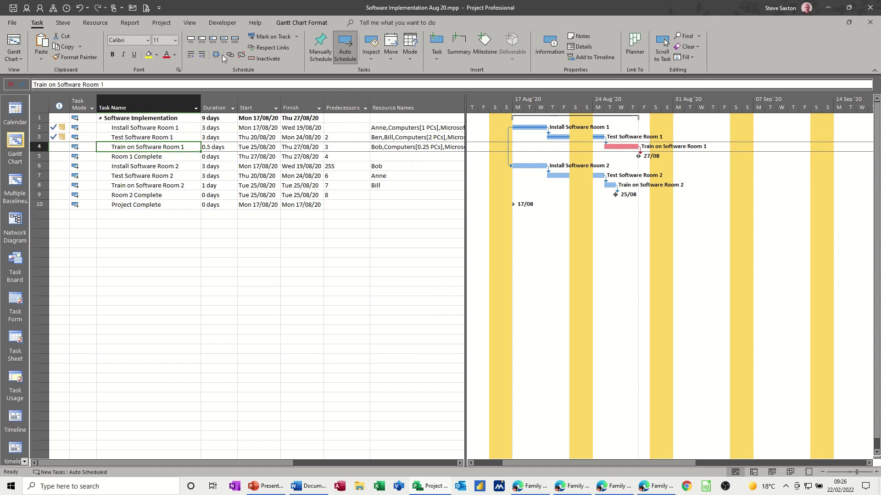
Reapply the Steve filter to check the two tasks, then reset to [No Filter].
left_click(190, 23)
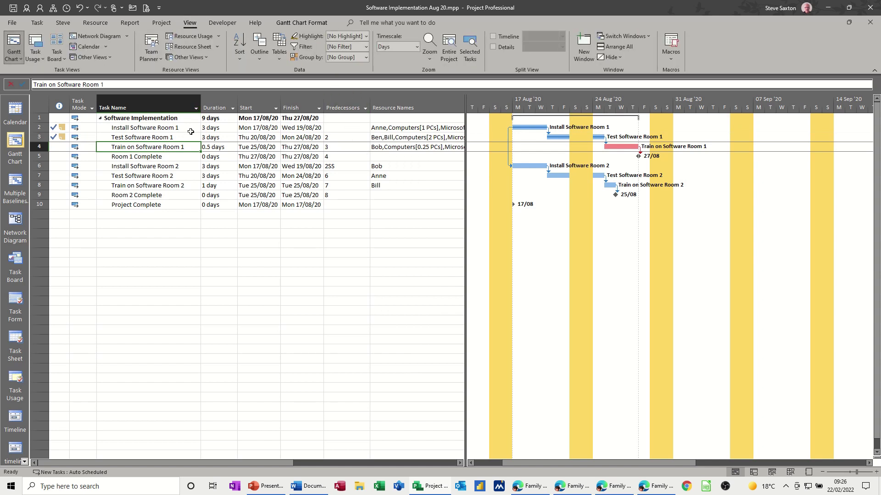
left_click(366, 46)
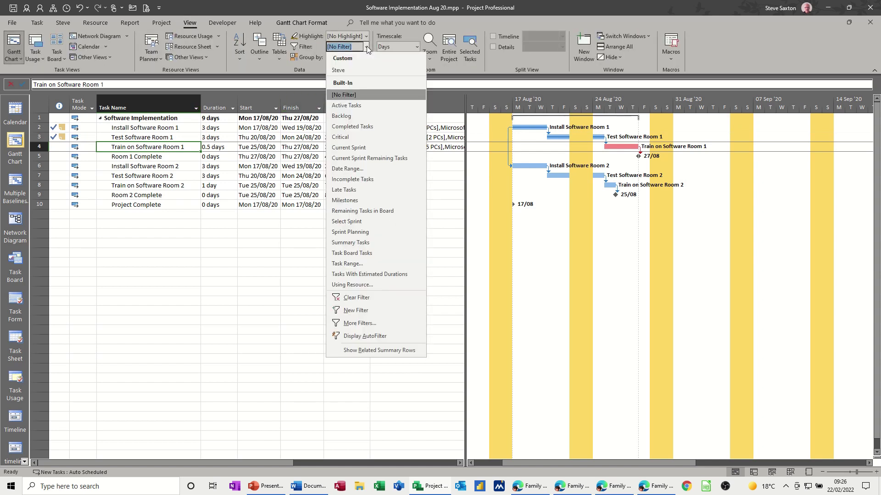
left_click(352, 70)
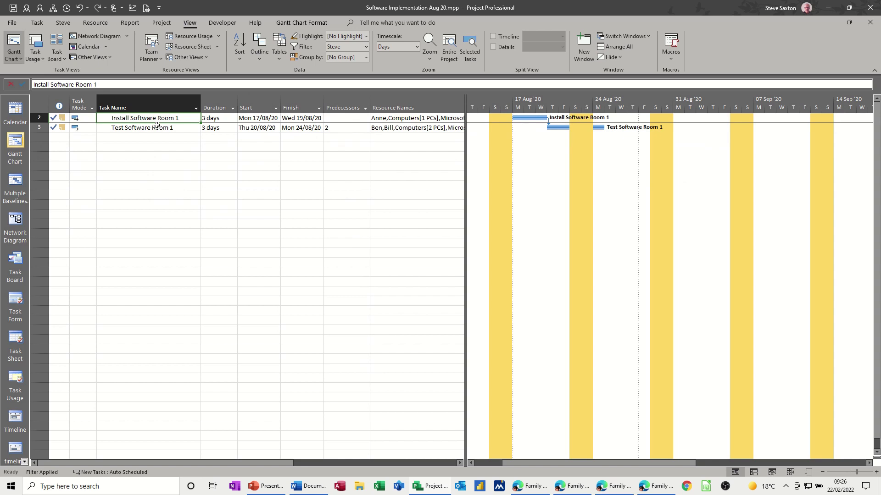
left_click(367, 49)
left_click(352, 98)
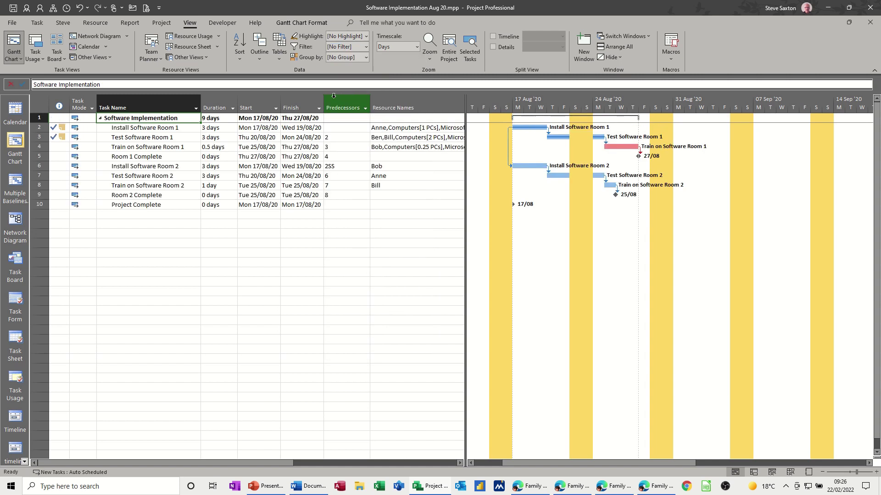
left_click(366, 47)
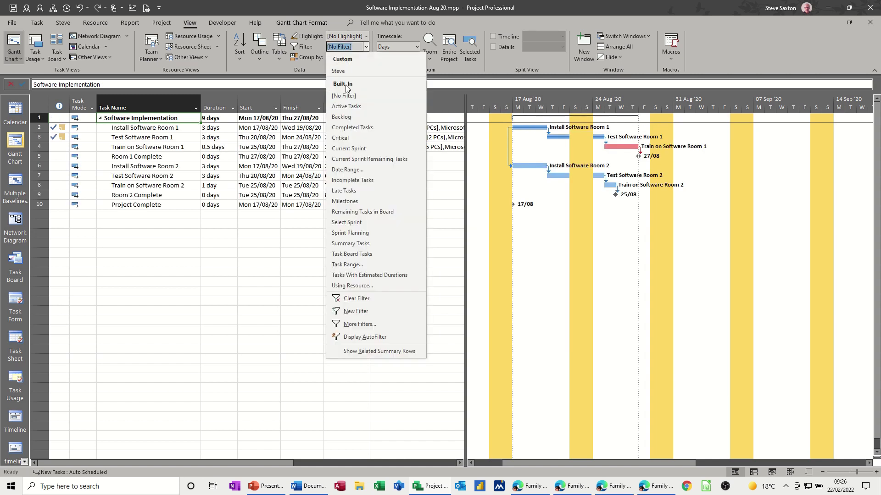
Create and save the 'steve 1' filter: Actual Cost is greater than [Baseline Cost].
left_click(350, 312)
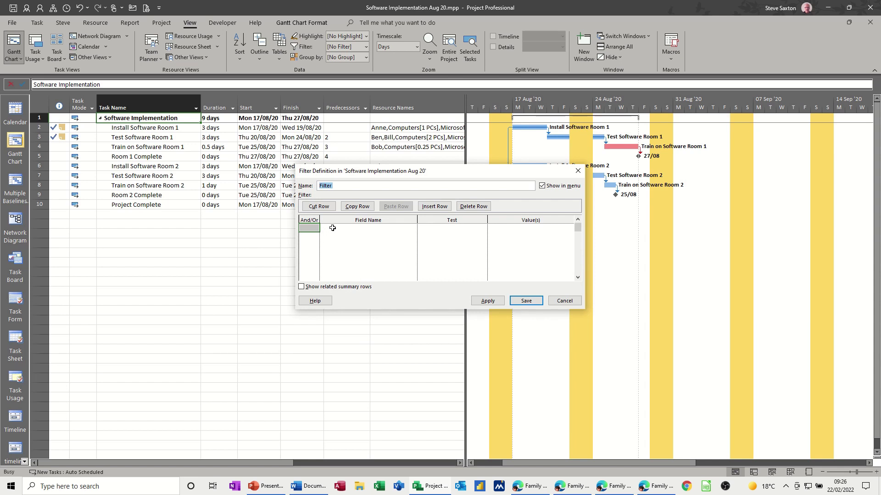
type("steve 1")
left_click(369, 228)
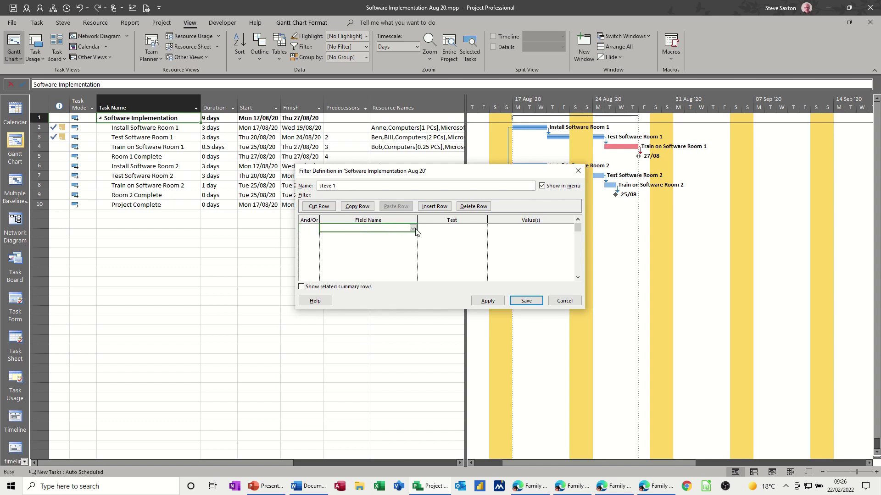
left_click(413, 228)
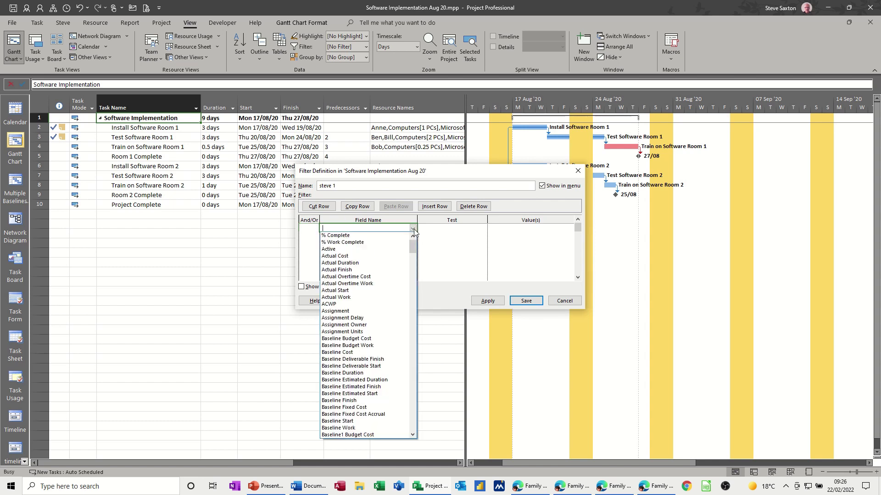
left_click(361, 256)
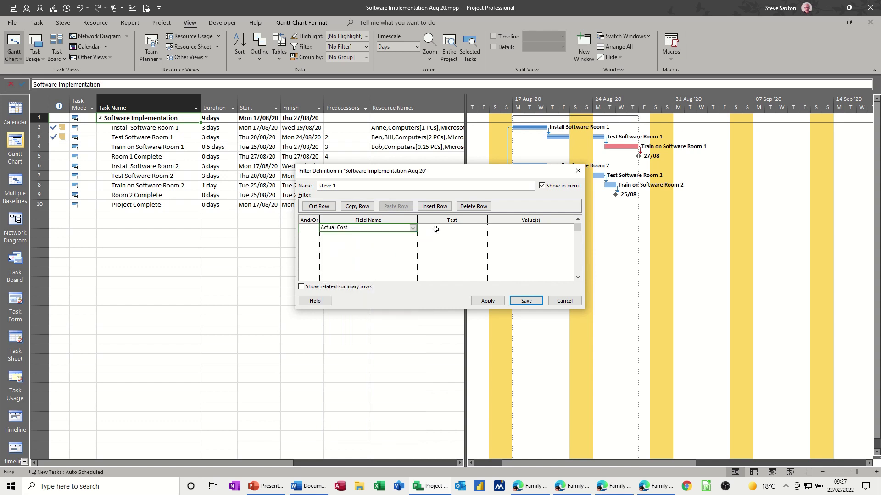
left_click(437, 229)
left_click(483, 229)
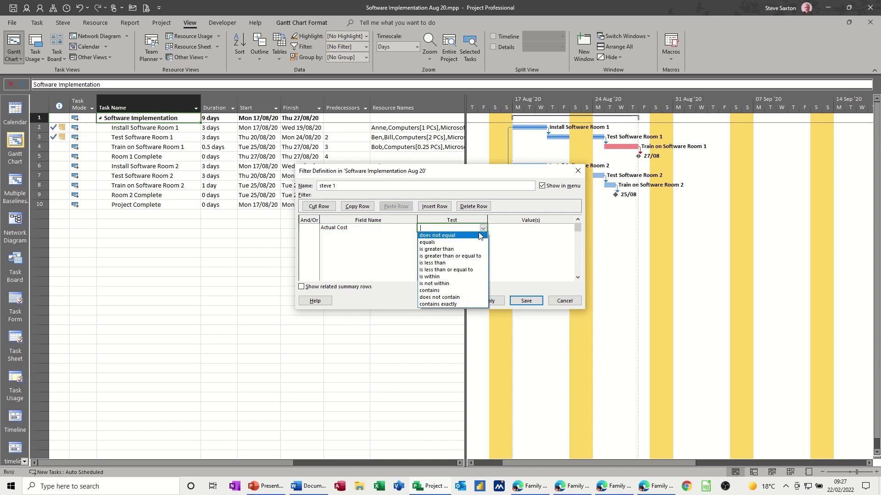
left_click(472, 247)
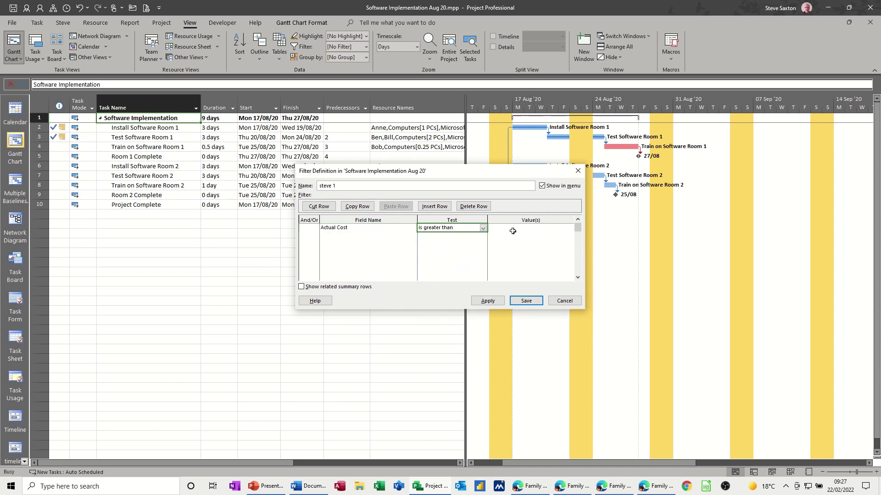
left_click(512, 231)
left_click(570, 229)
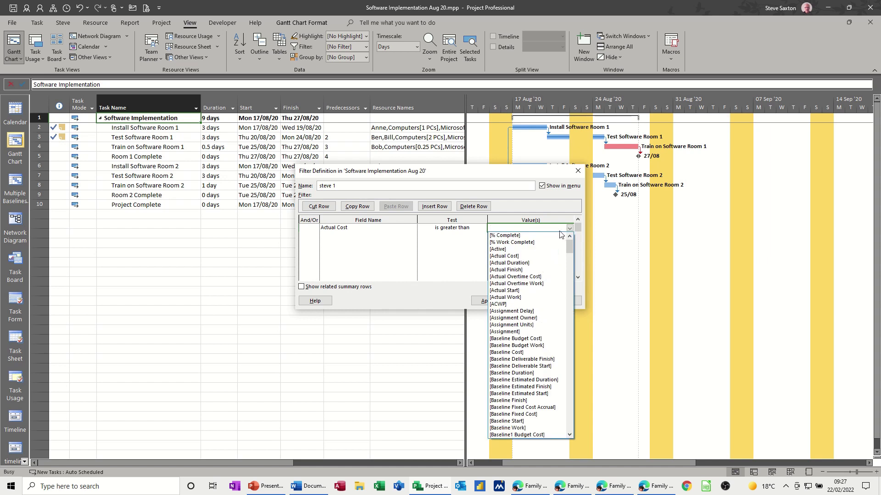
left_click(514, 351)
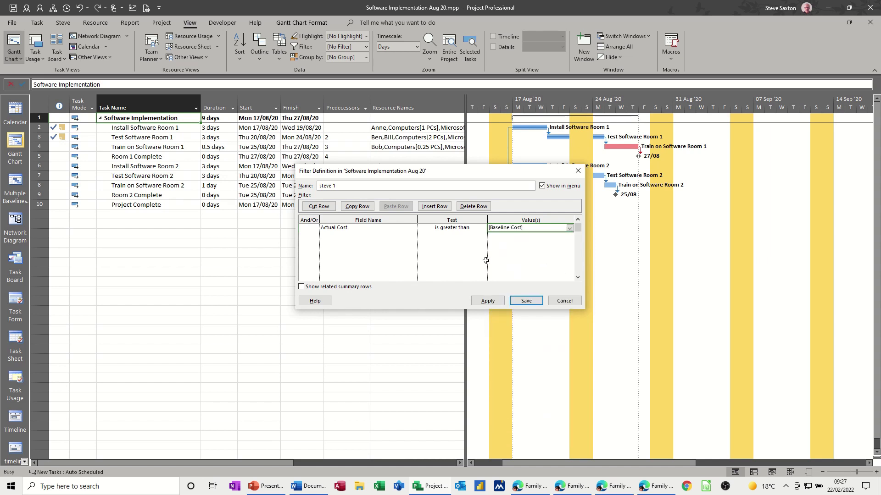
left_click(525, 301)
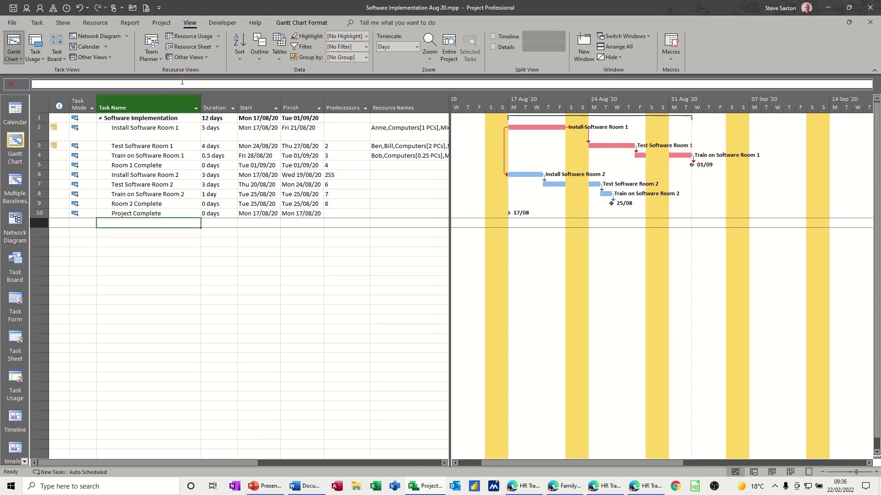
Set Baseline for the entire project, keeping the main Baseline as target.
left_click(155, 26)
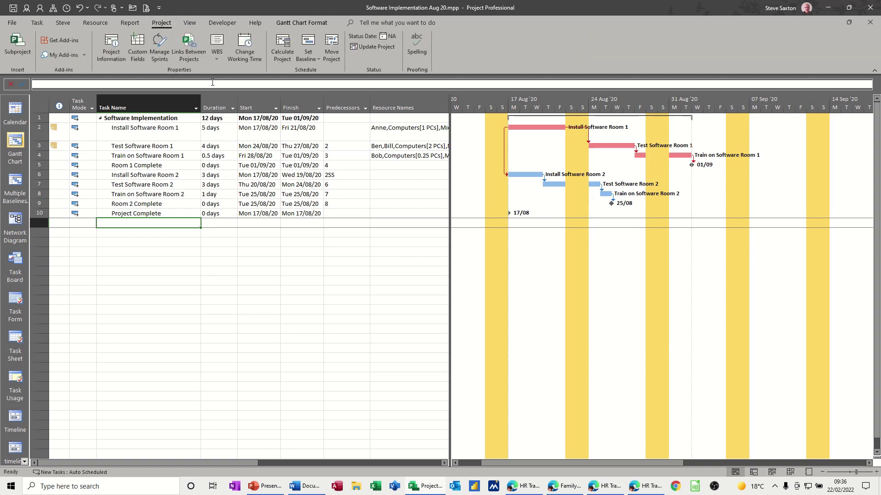
left_click(314, 60)
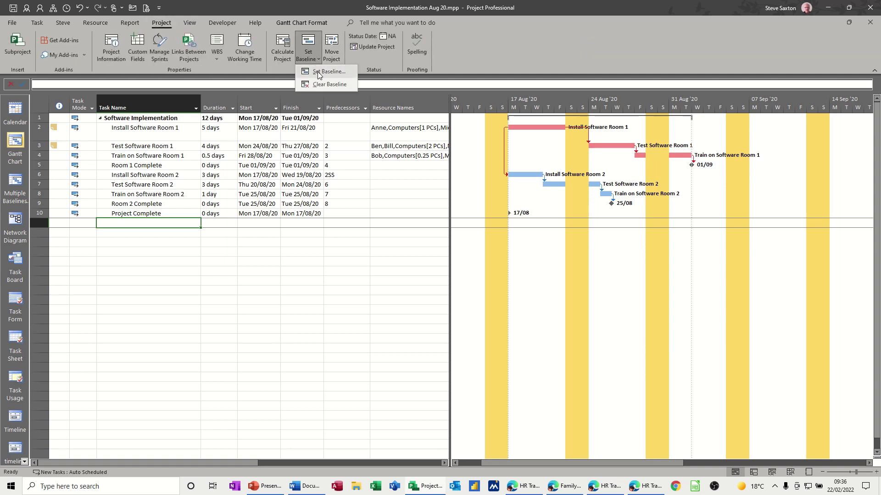
left_click(317, 71)
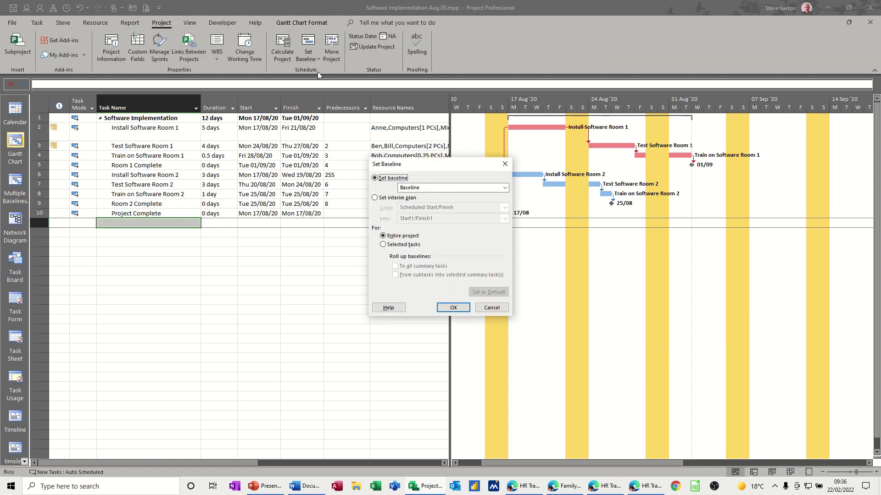
left_click(430, 188)
left_click(429, 196)
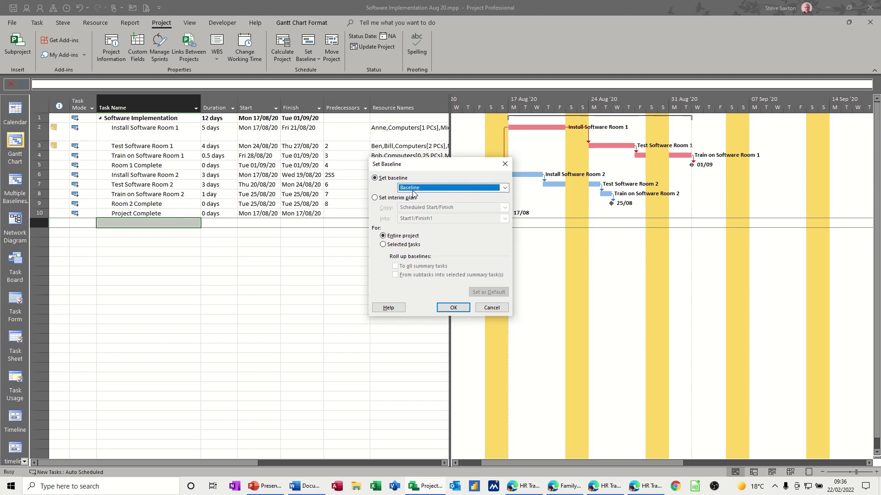
left_click(453, 308)
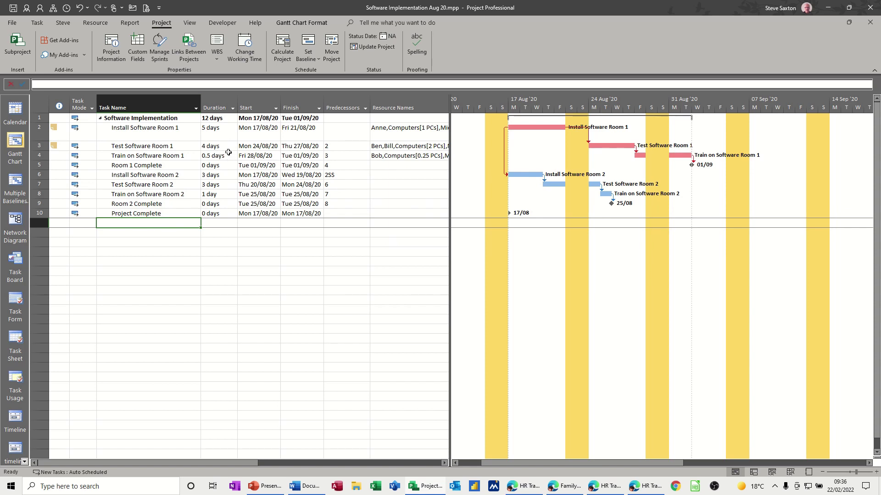
left_click(191, 23)
Switch the task sheet to the Cost table.
left_click(279, 59)
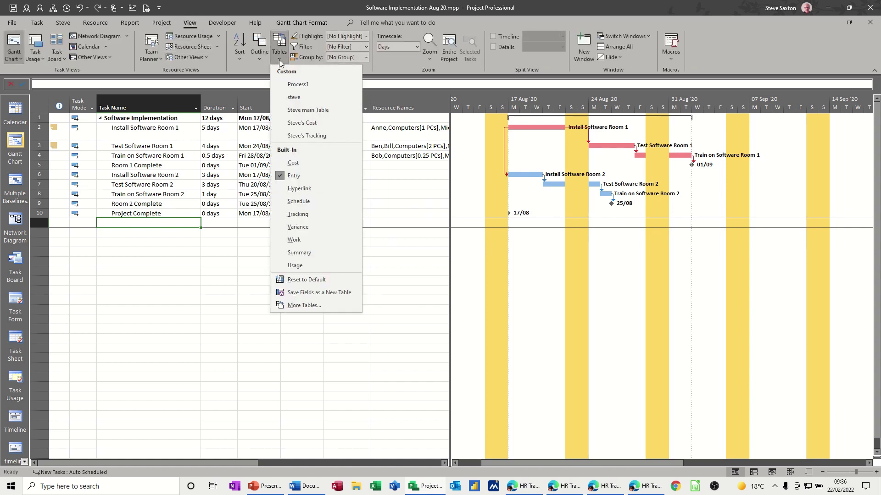
left_click(292, 162)
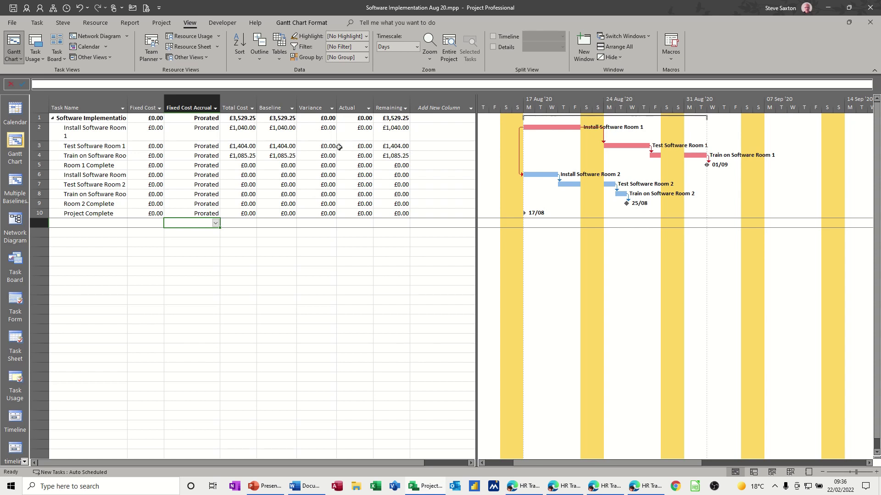
Apply steve 1, clear it to [No Filter], and return the sheet to the Entry table.
left_click(366, 47)
left_click(353, 81)
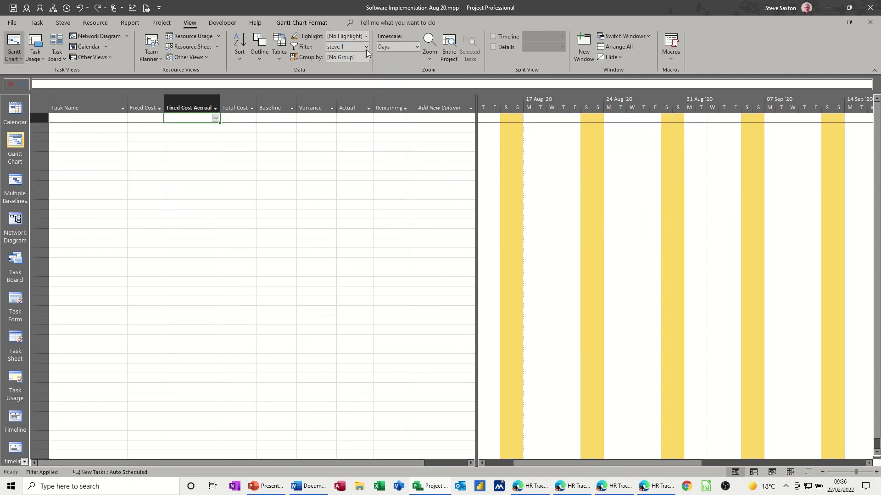
left_click(367, 48)
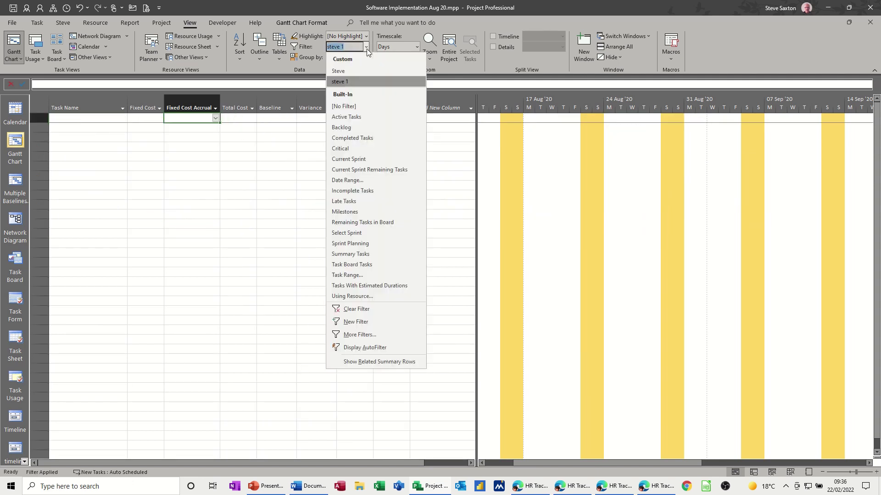
left_click(352, 107)
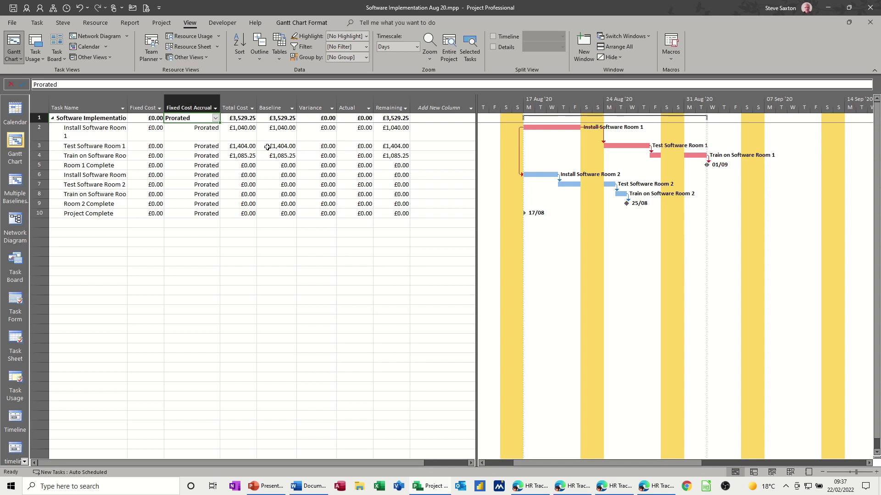
left_click(277, 61)
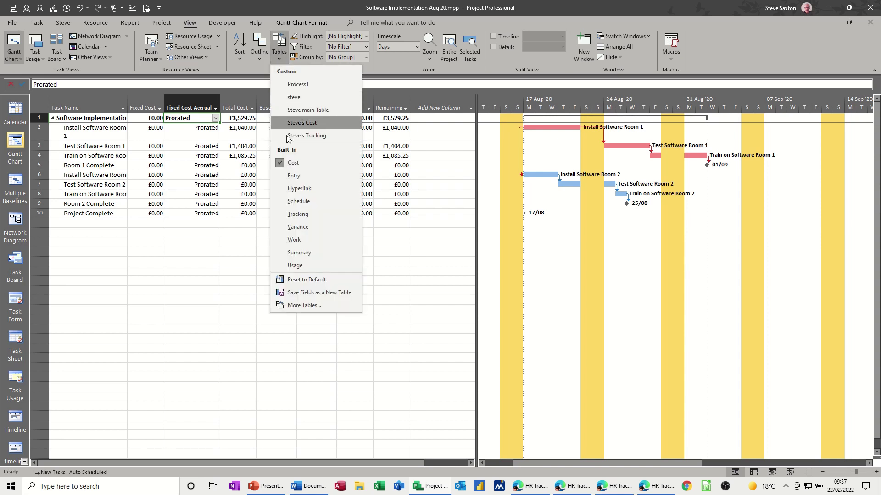
left_click(296, 175)
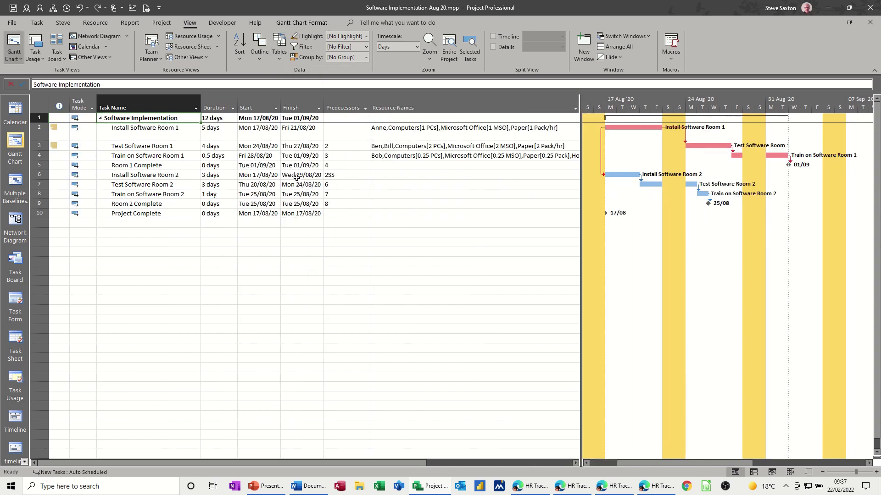
Set the durations of Install and Test Software Room 1 to 6 days each.
left_click(216, 132)
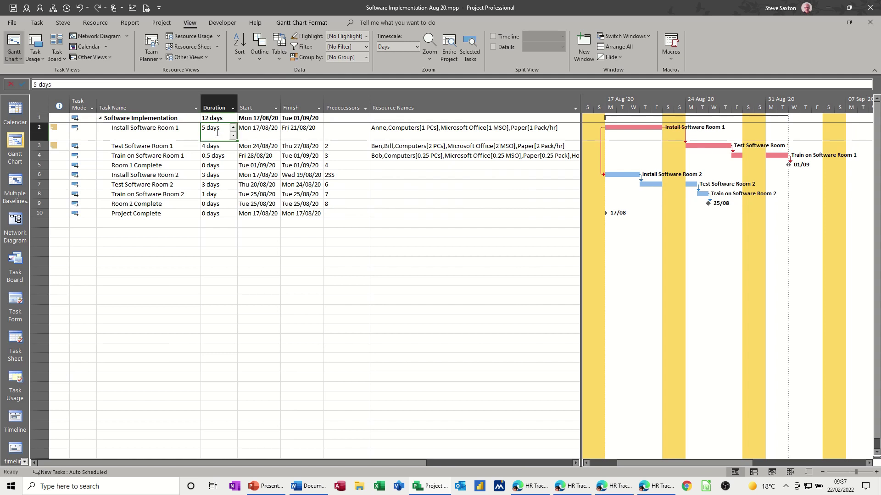
type("6")
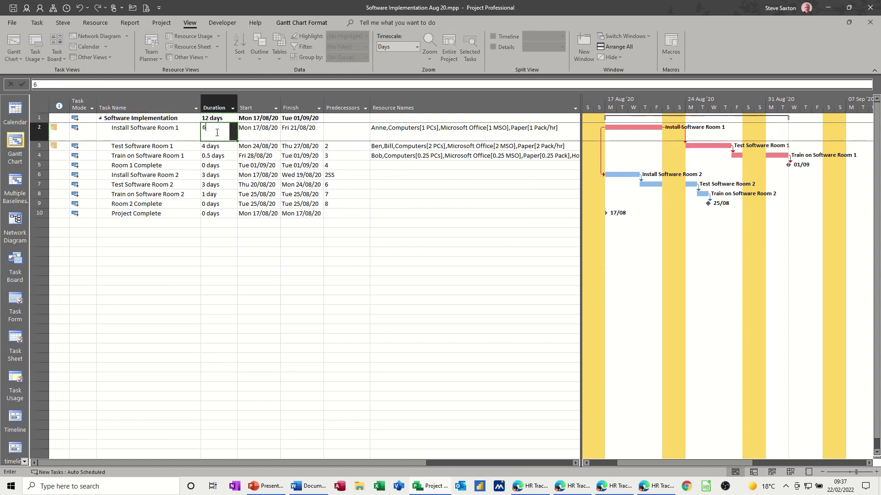
key("Return")
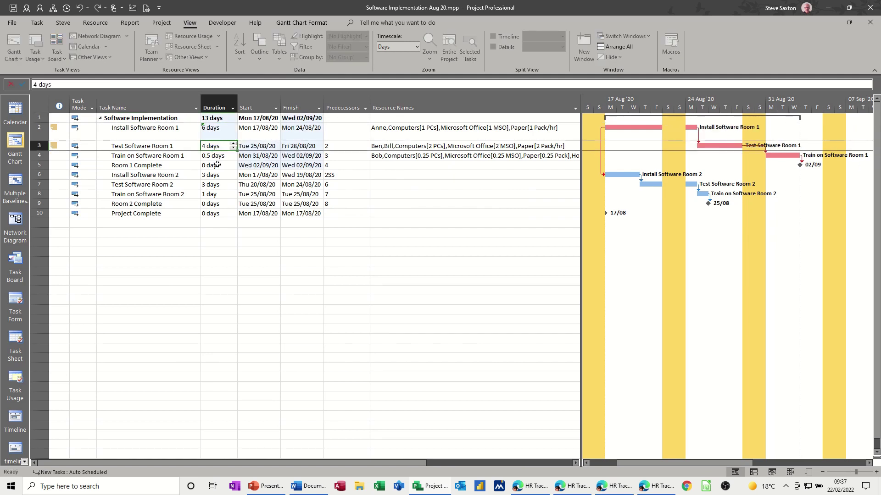
type("6")
left_click(217, 164)
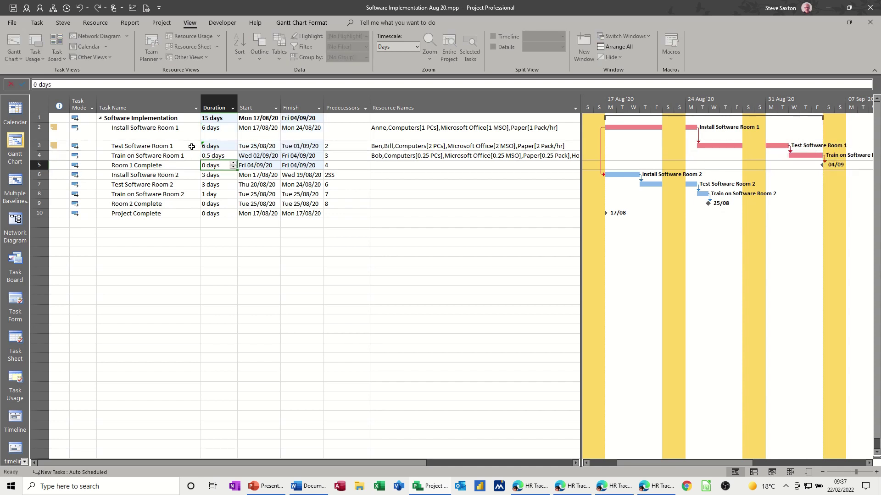
Mark tasks 2 and 3 as 100% complete.
left_click_drag(143, 130, 143, 145)
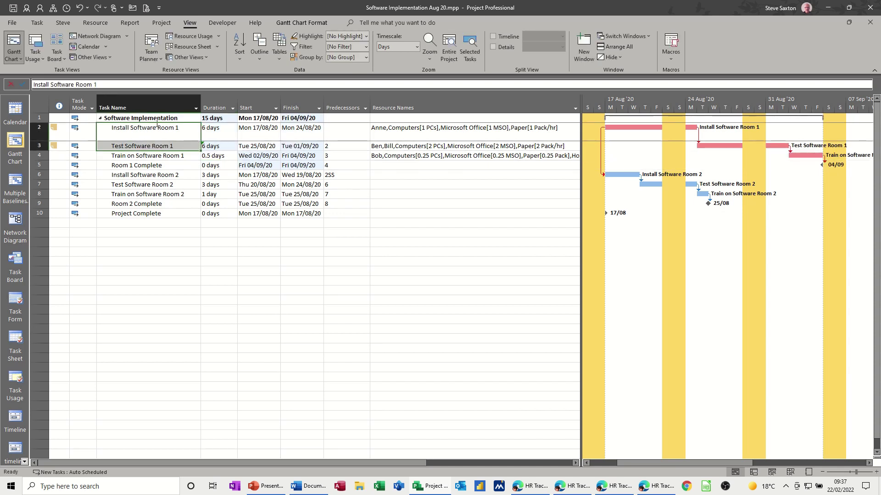
left_click(42, 24)
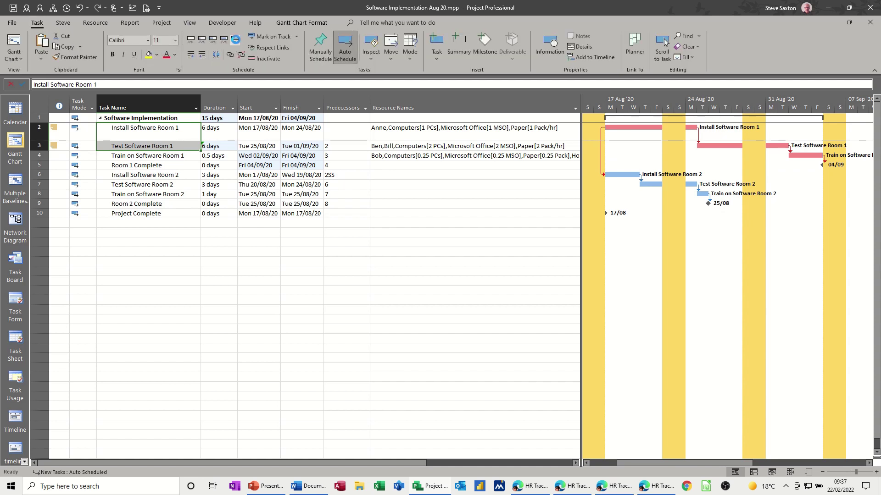
left_click(235, 40)
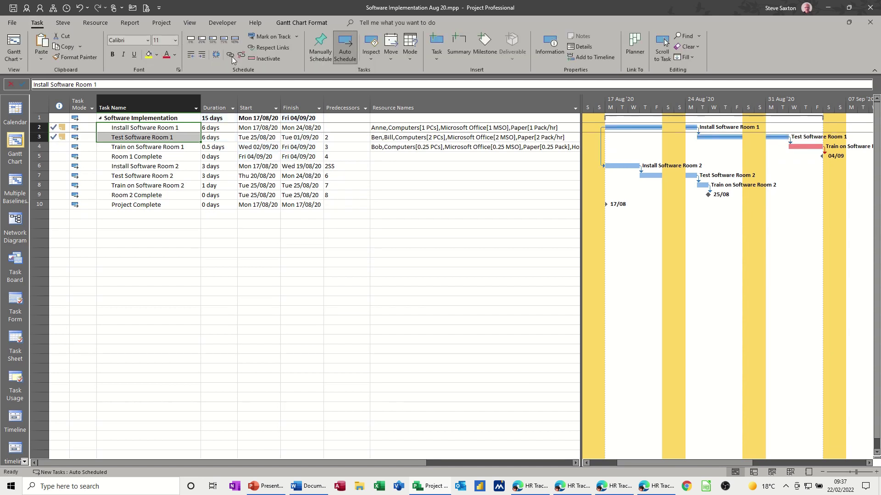
left_click(184, 138)
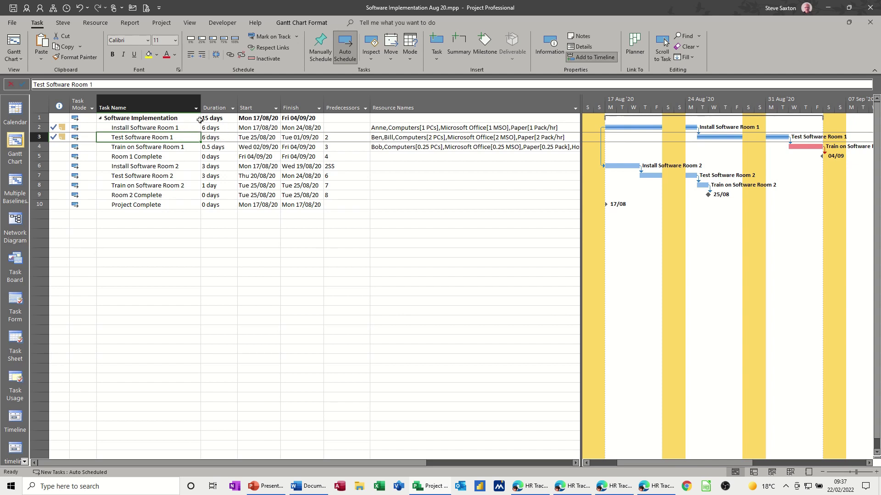
Show the Cost table filtered by steve 1, leaving only Install and Test Software Room 1.
left_click(190, 23)
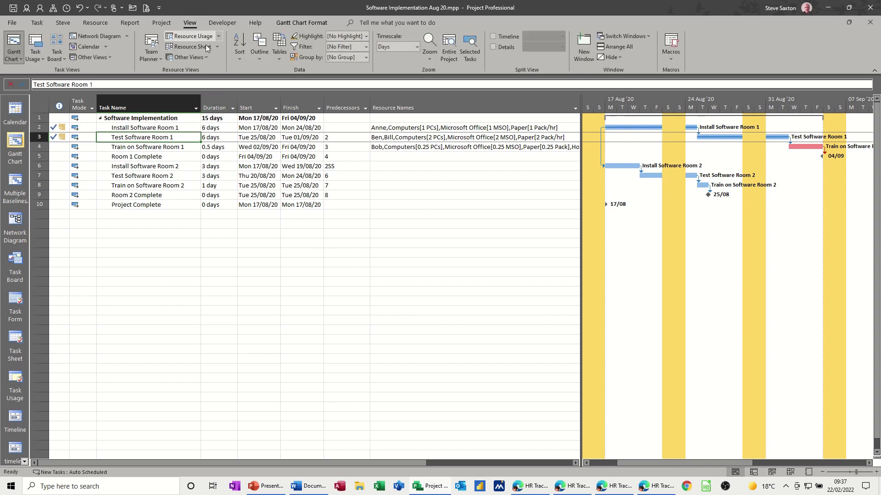
left_click(277, 58)
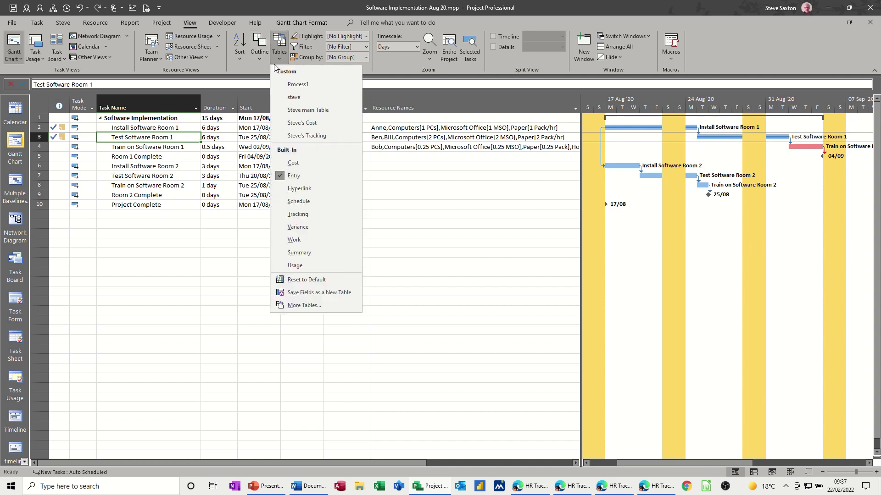
left_click(294, 164)
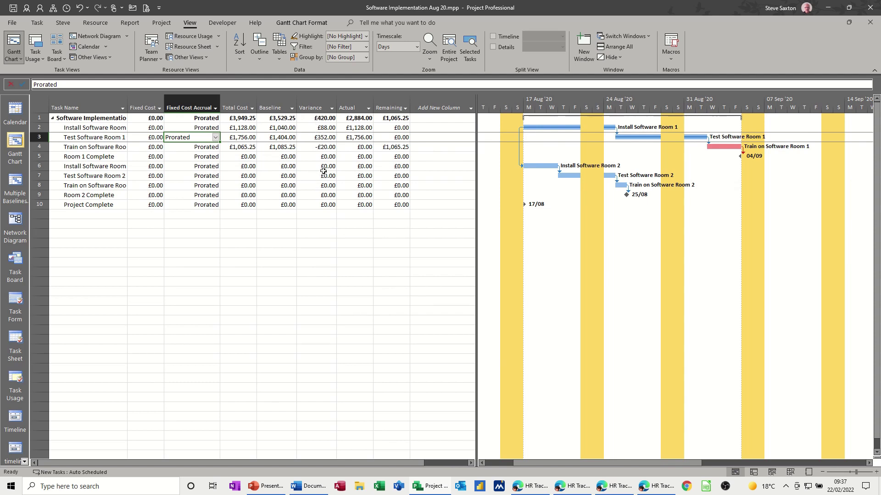
left_click(368, 48)
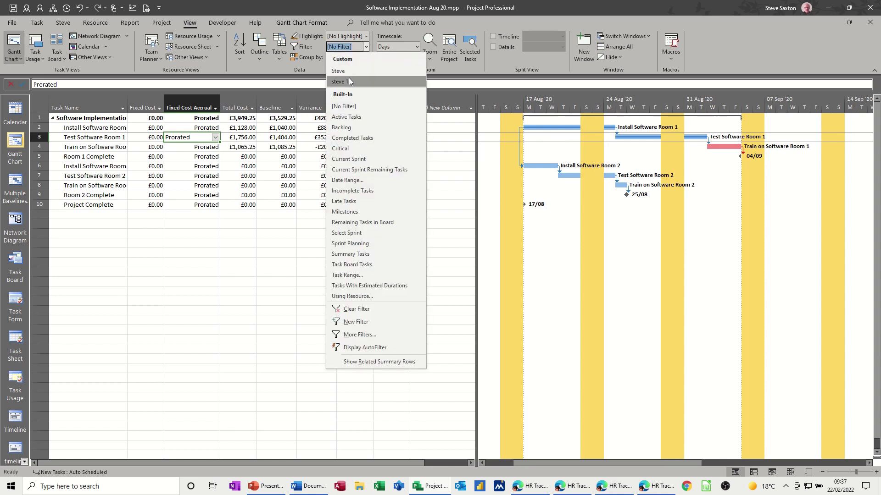
left_click(349, 81)
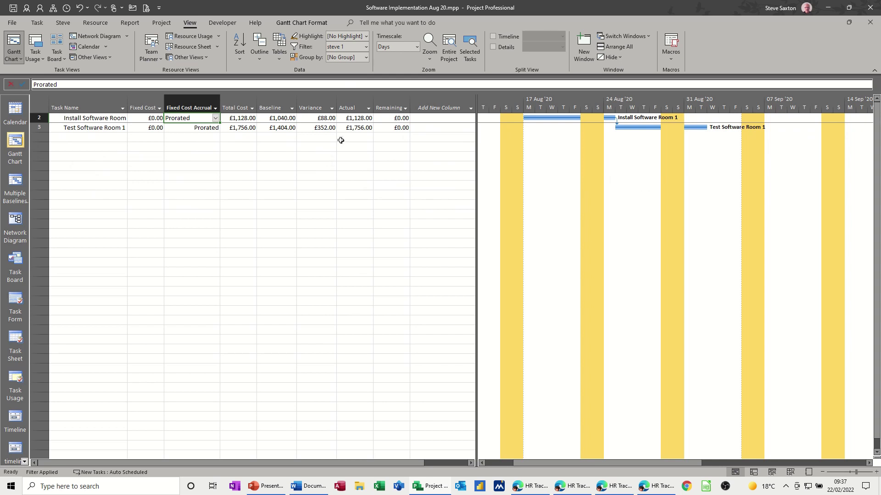
left_click(366, 49)
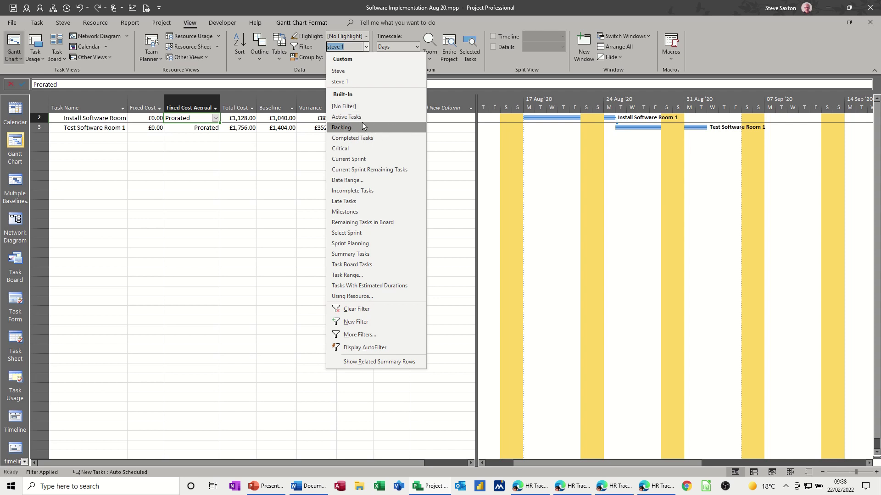
left_click(197, 143)
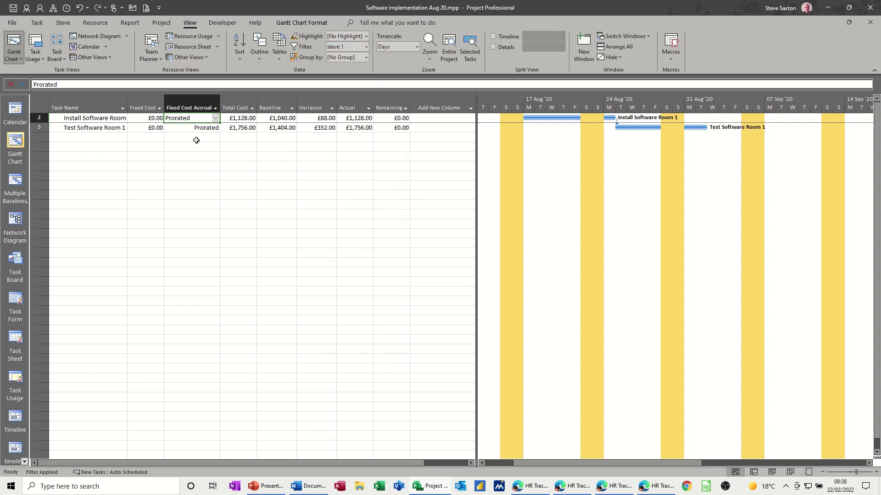
left_click(190, 132)
key("Return")
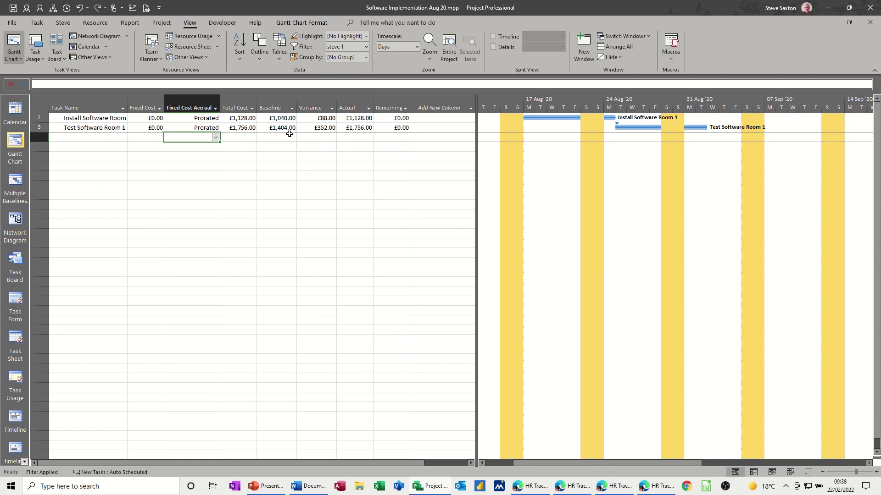
left_click(365, 47)
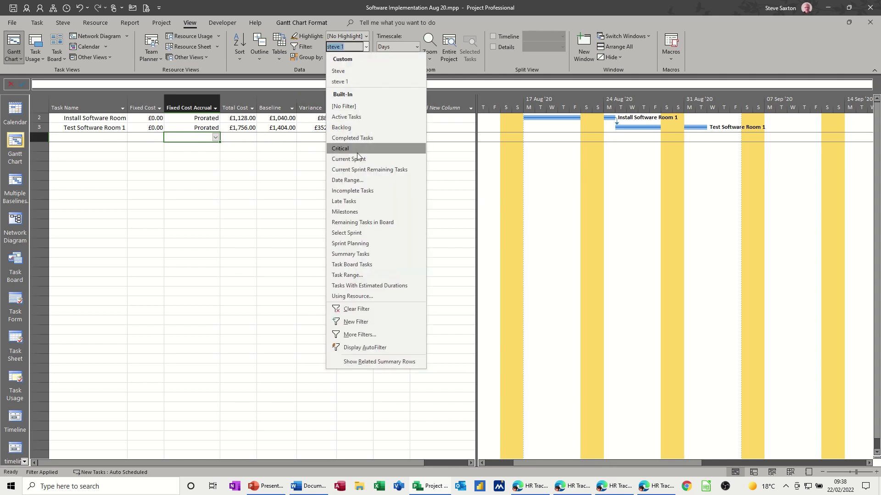
right_click(354, 81)
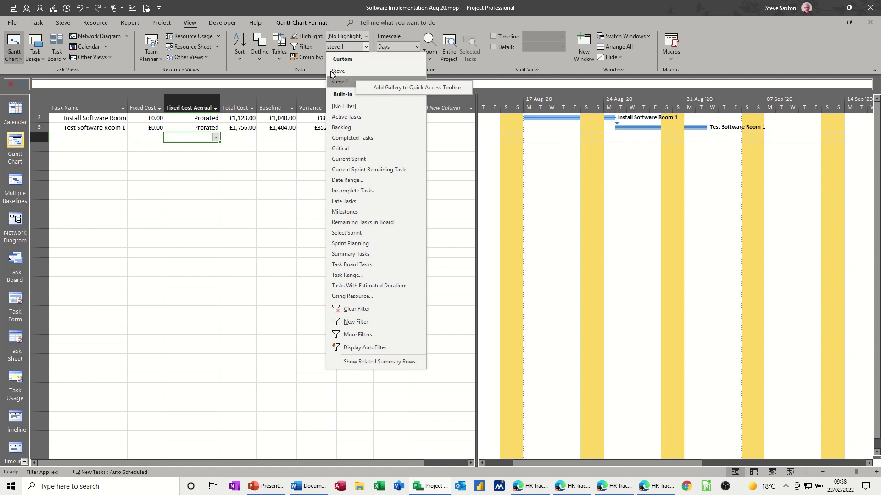
left_click(278, 137)
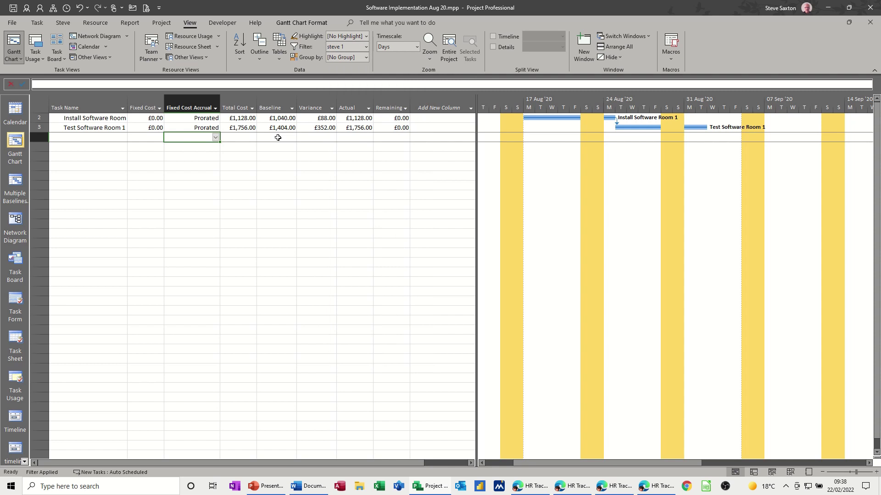
Cancel out of More Tables, then open the Organizer from More Views.
left_click(277, 58)
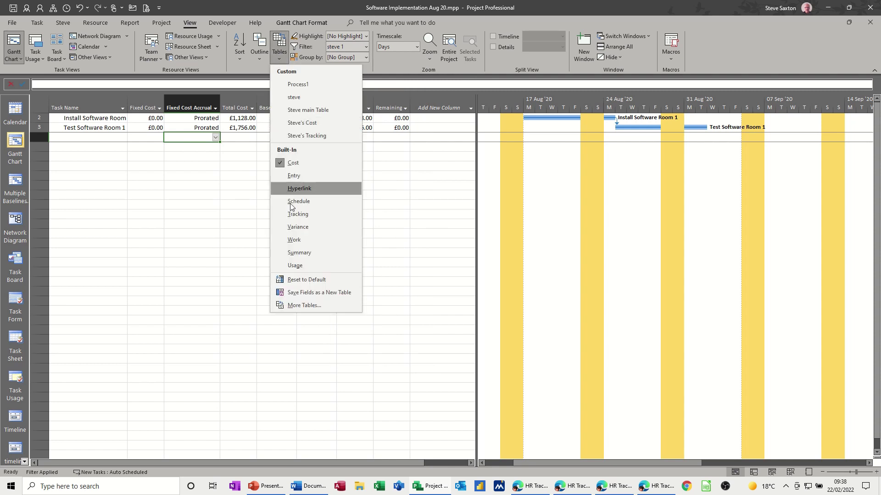
left_click(297, 304)
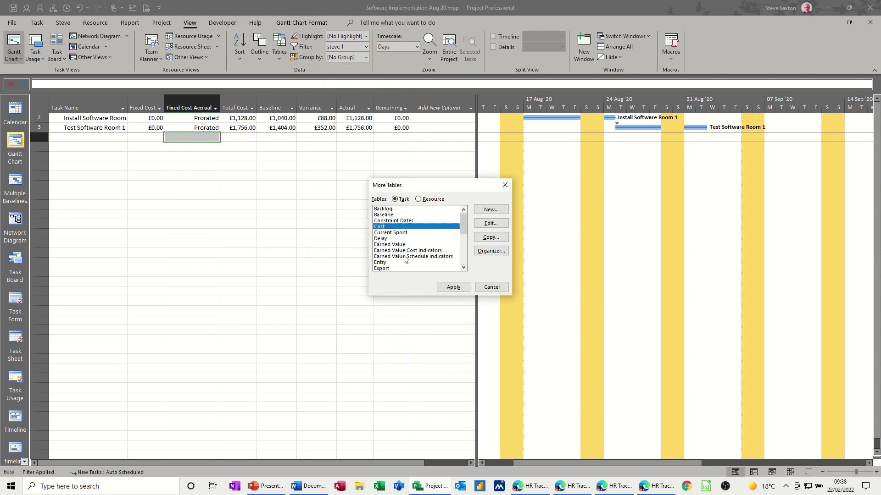
left_click(482, 288)
left_click(208, 58)
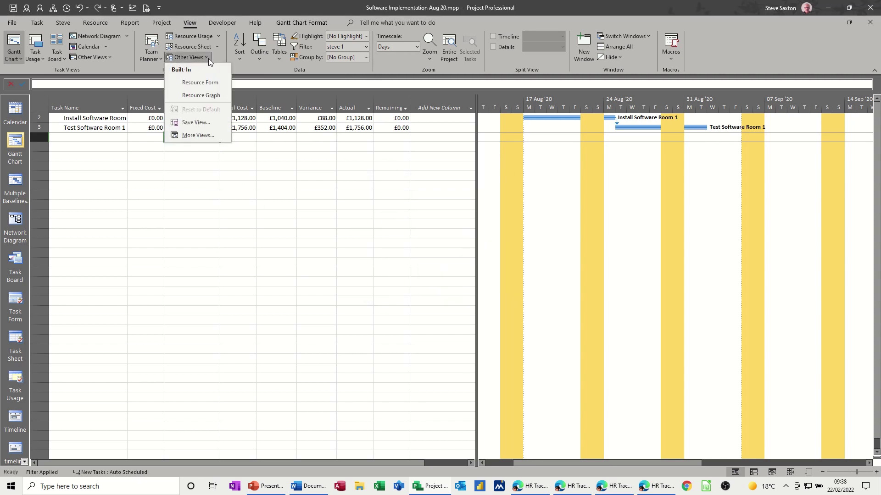
left_click(194, 136)
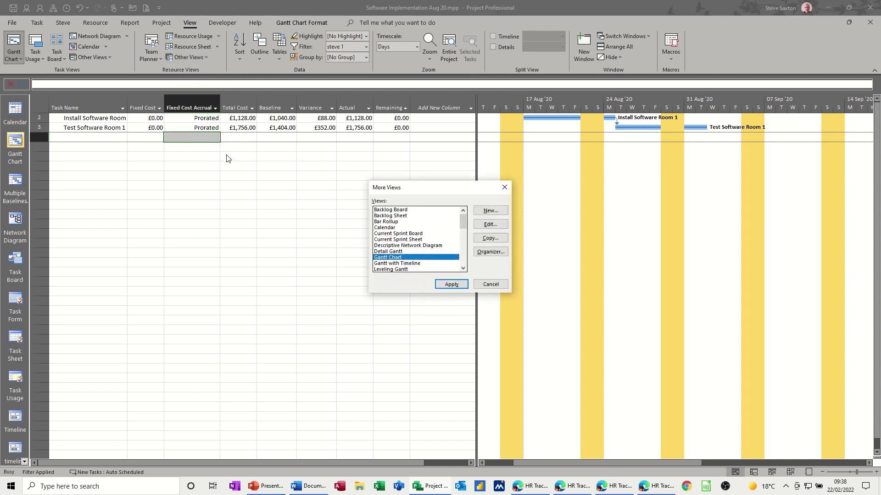
left_click(479, 253)
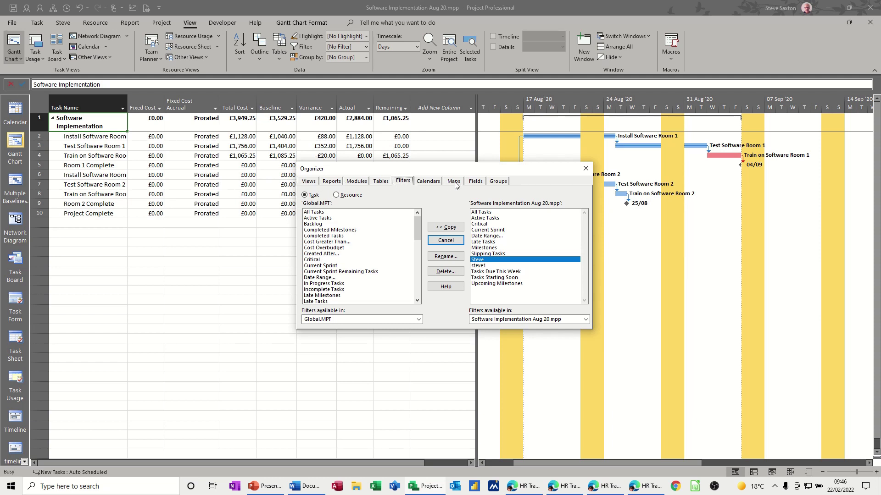
left_click(381, 181)
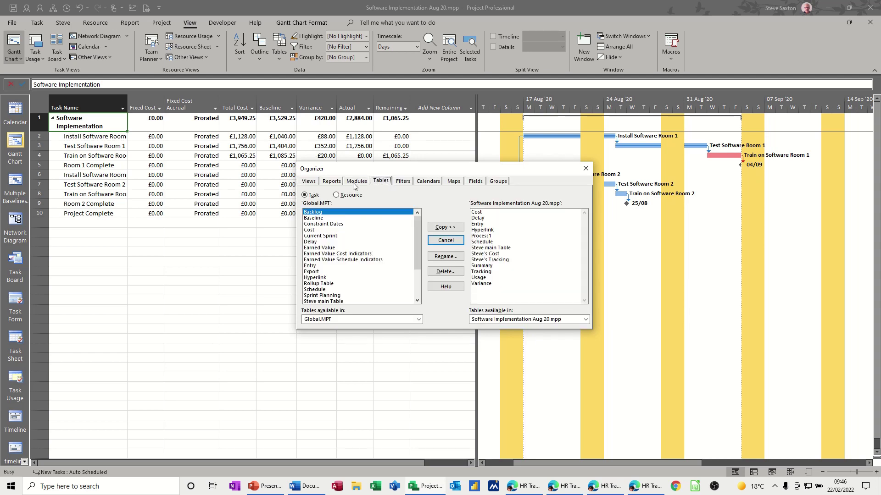
left_click(329, 184)
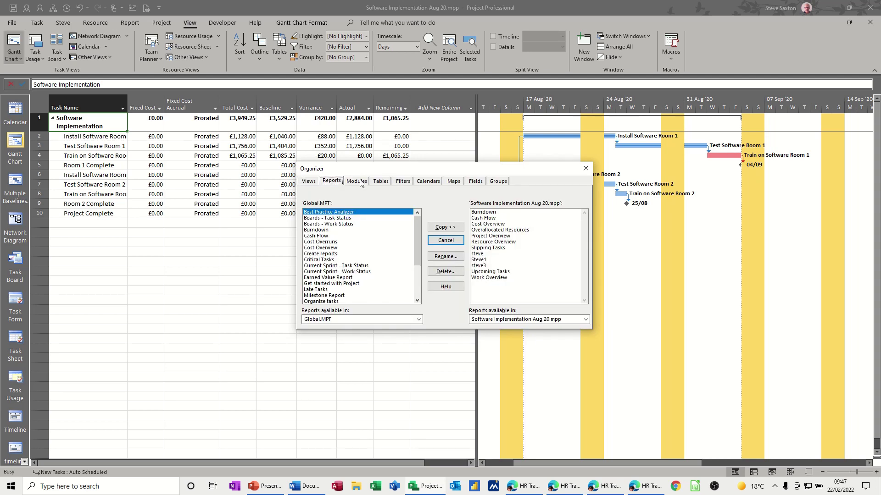
left_click(361, 183)
left_click(385, 183)
left_click(400, 183)
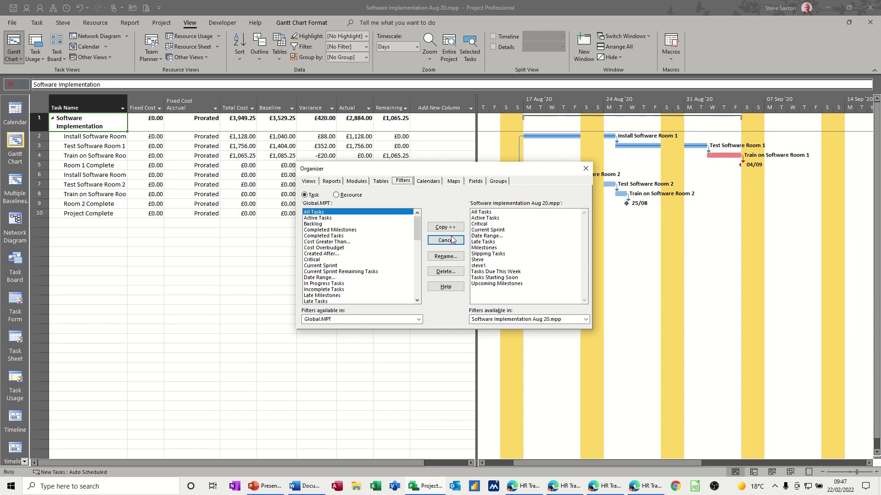
left_click(480, 261)
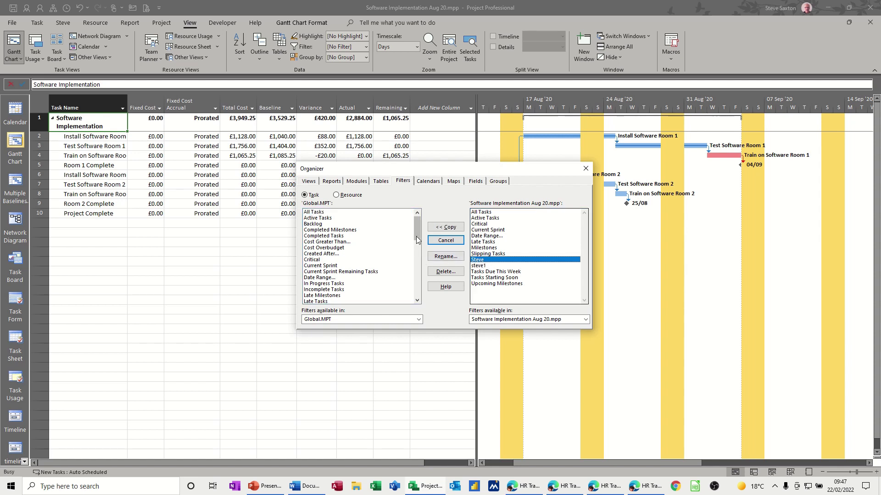
left_click_drag(418, 236, 417, 273)
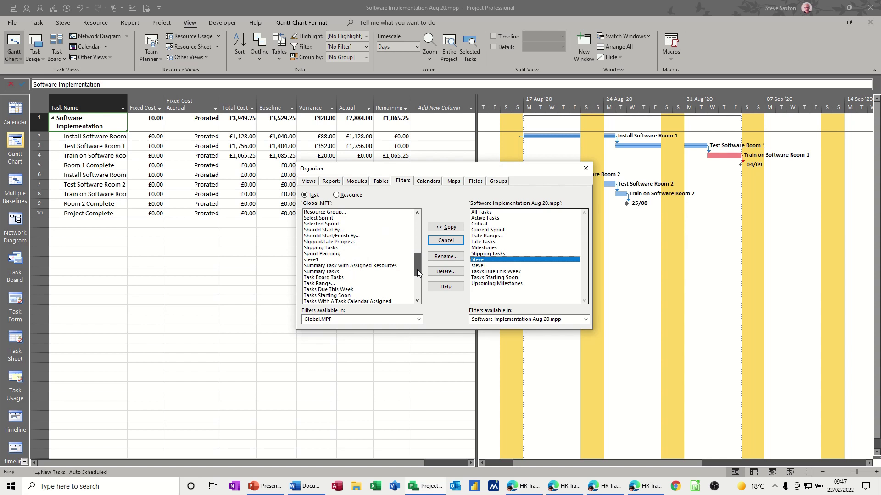
left_click(315, 260)
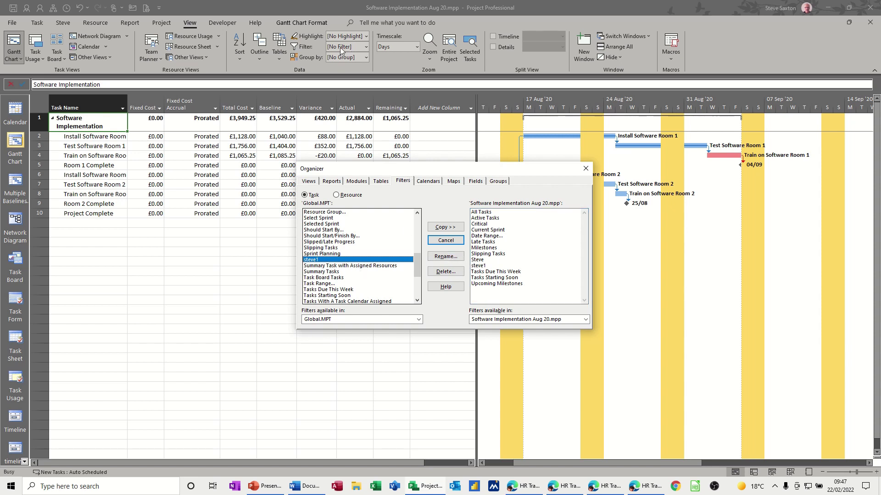
Delete steve1 from Global.MPT and the Steve filter from the project, confirming each deletion.
left_click(443, 272)
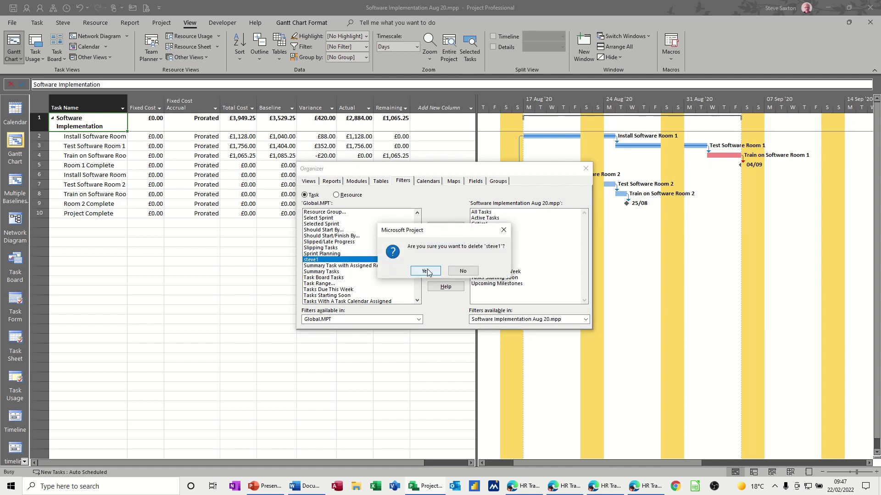
left_click(425, 273)
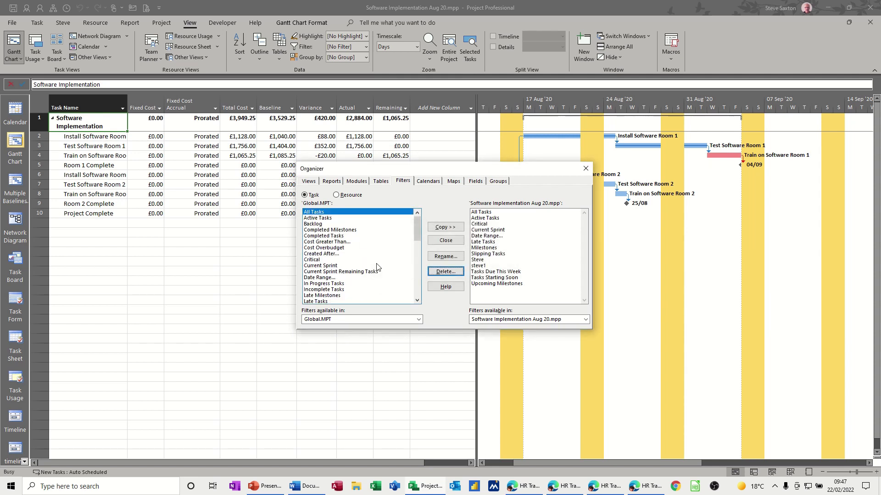
left_click(481, 259)
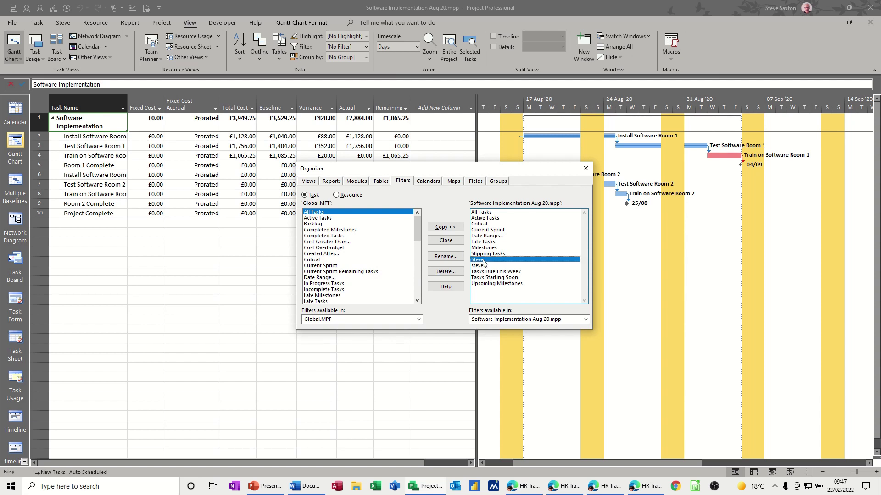
left_click(452, 272)
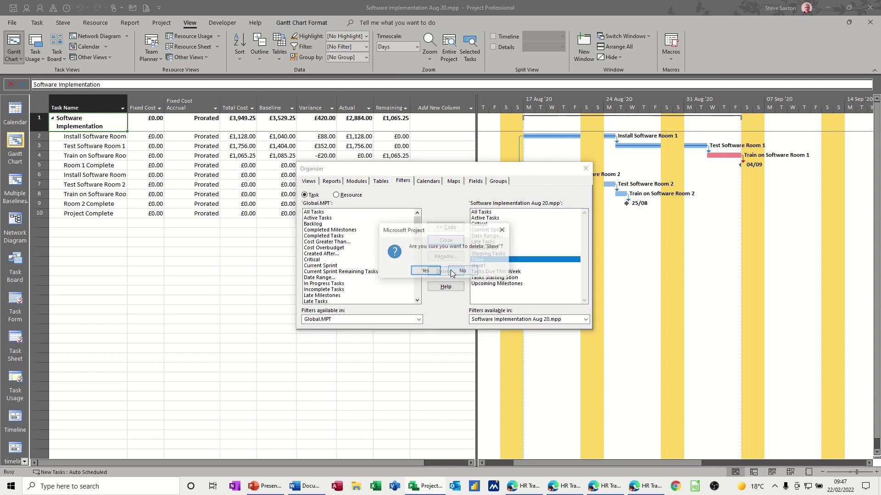
left_click(427, 273)
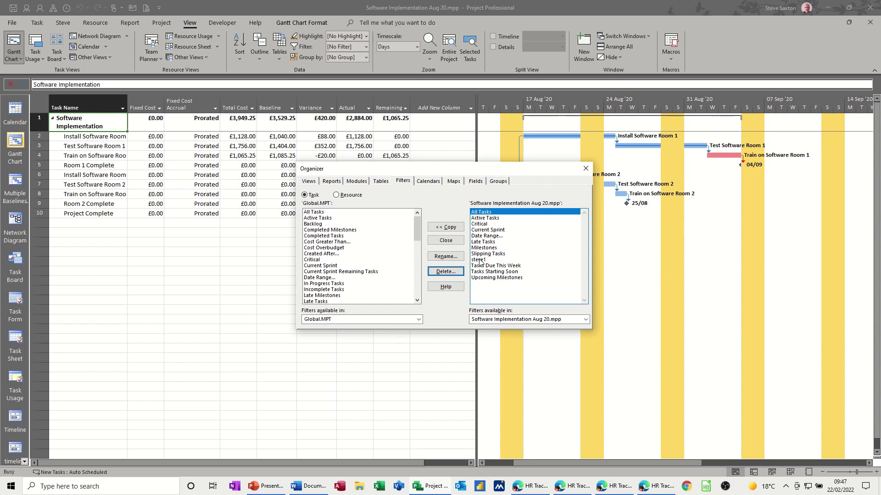
Delete the steve1 filter from the project's filter list as well.
left_click(480, 260)
left_click(445, 271)
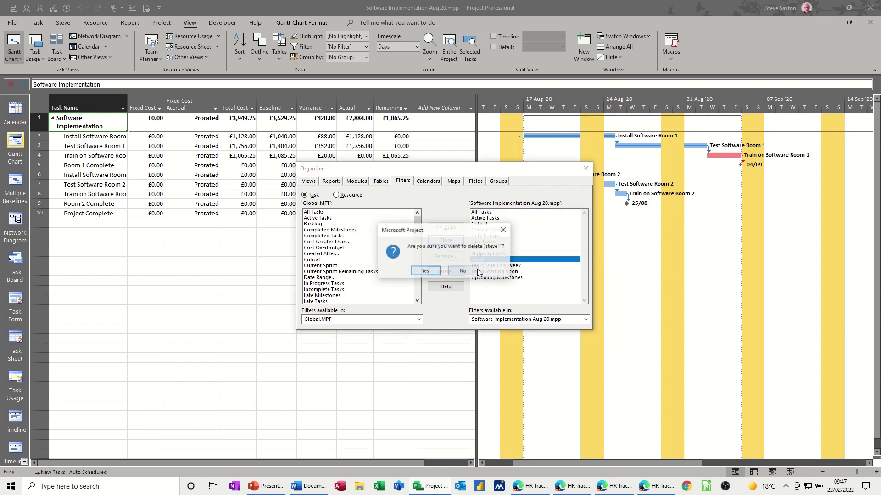
left_click(425, 271)
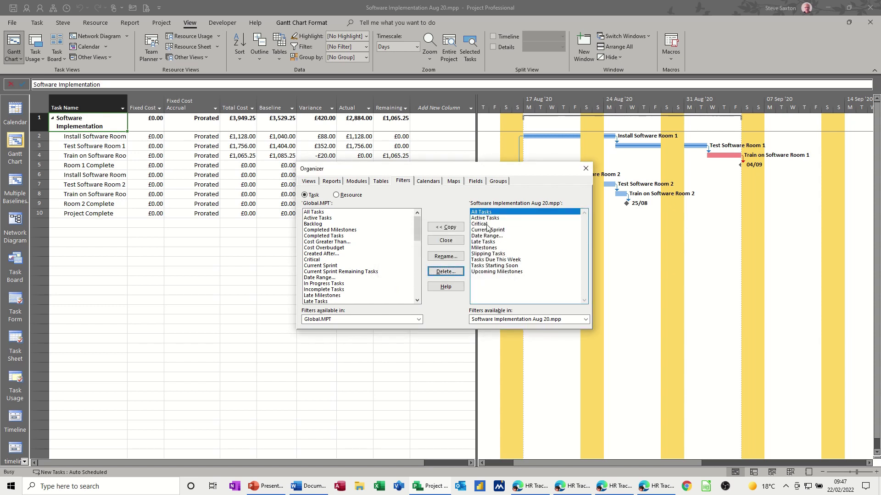
Close the Organizer and More Views dialogs and check that the Filter list shows only built-in filters.
mouse_move(415, 232)
left_mouse_down()
mouse_move(414, 293)
mouse_move(415, 249)
left_mouse_up()
left_click(402, 181)
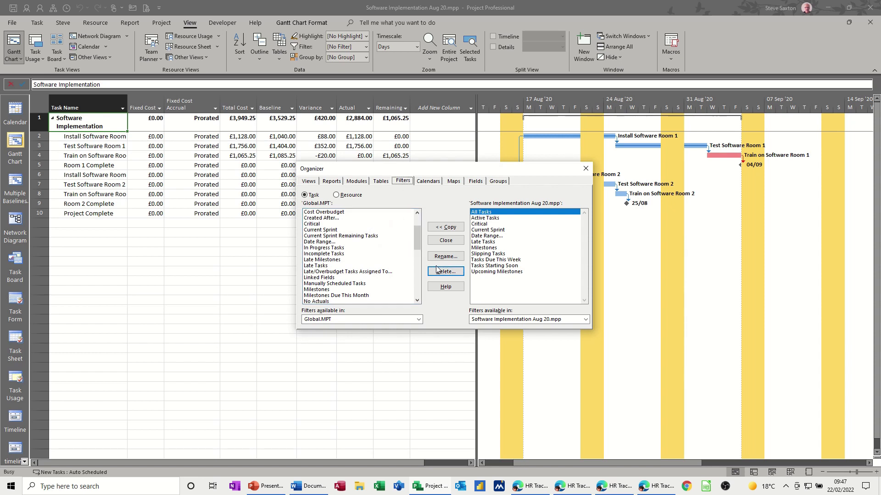
left_click(449, 243)
left_click(489, 284)
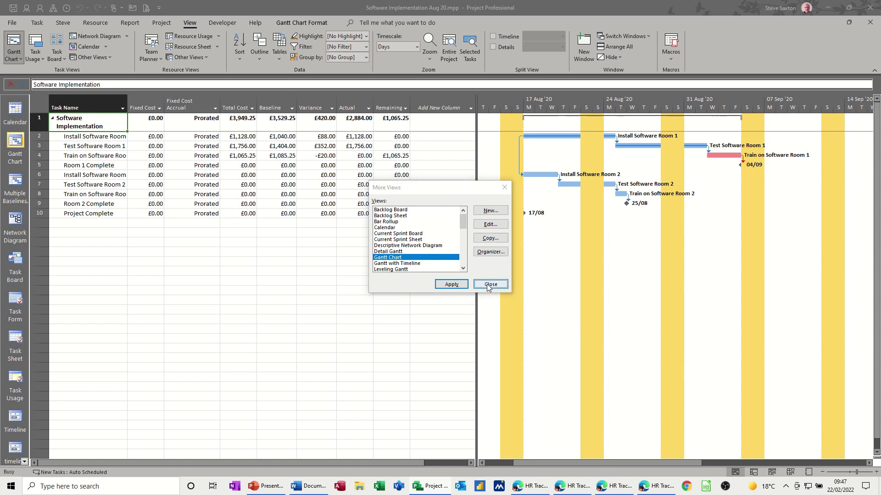
left_click(367, 47)
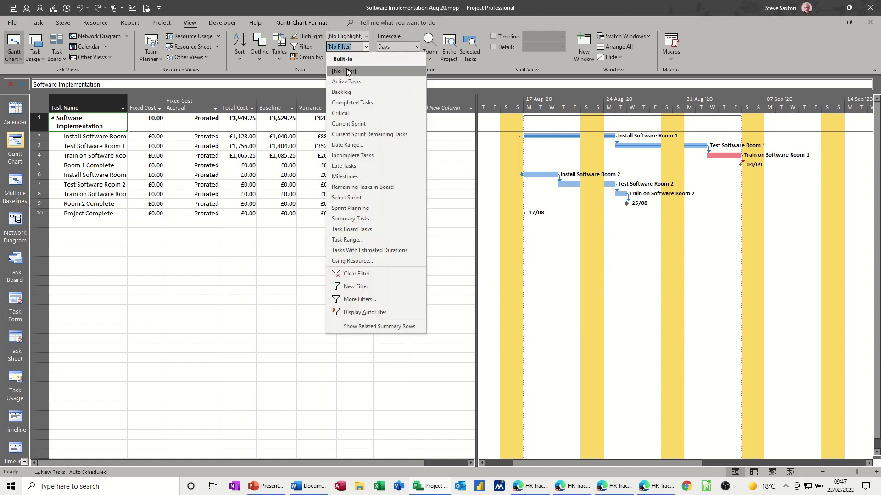
left_click(252, 225)
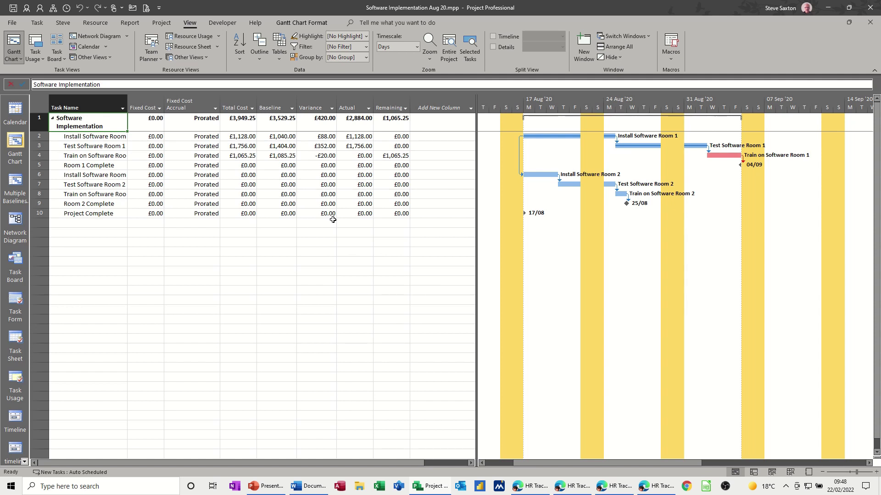
left_click(366, 47)
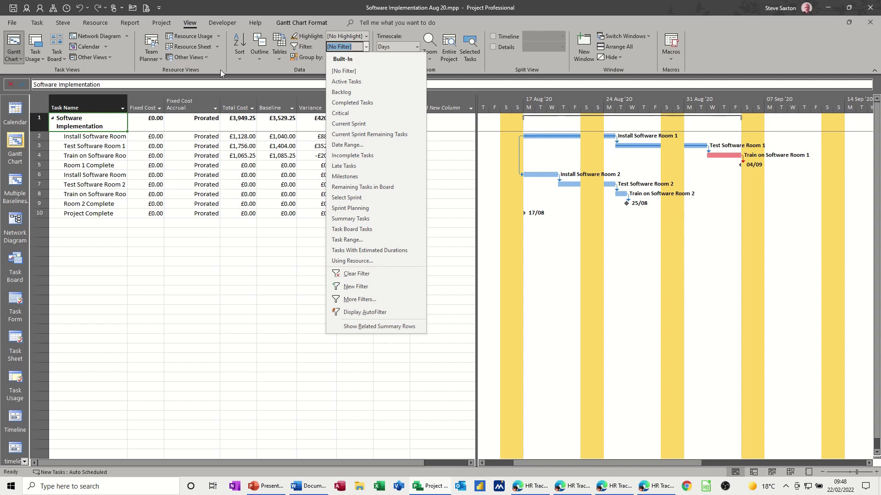
left_click(206, 57)
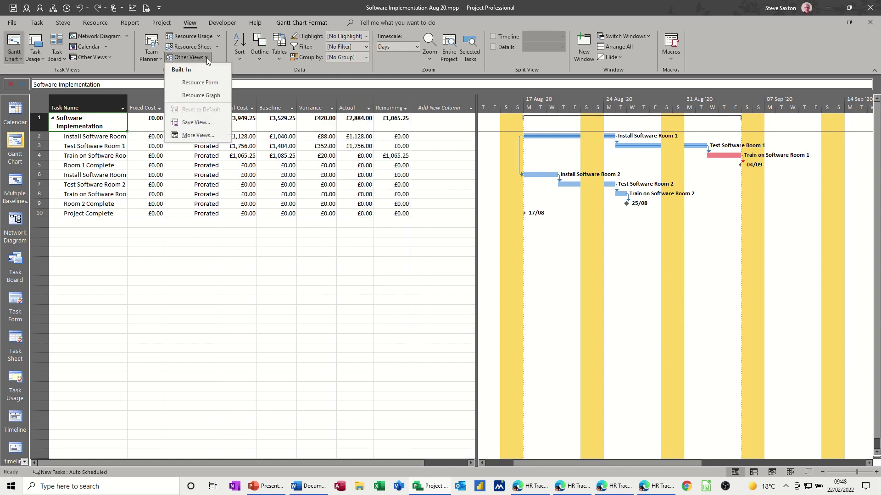
left_click(201, 137)
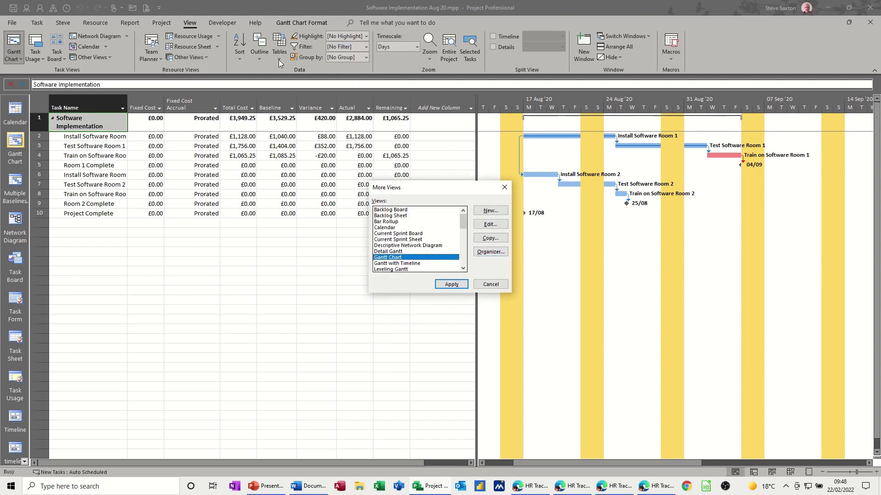
left_click(483, 286)
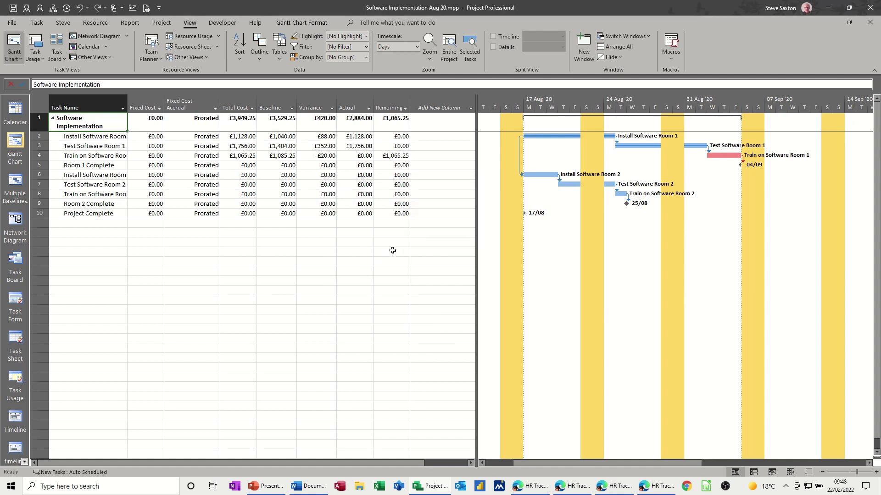